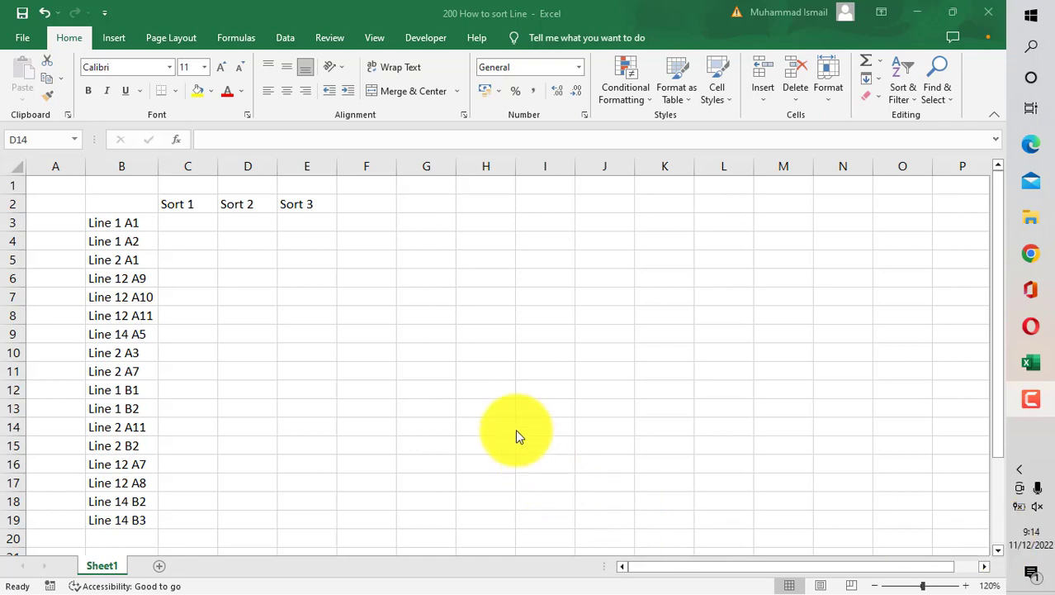
Sort the line codes in B3:B19 by cell values from A to Z, continuing with the current selection only.
{"action": "left_click", "coordinate": [132, 217]}
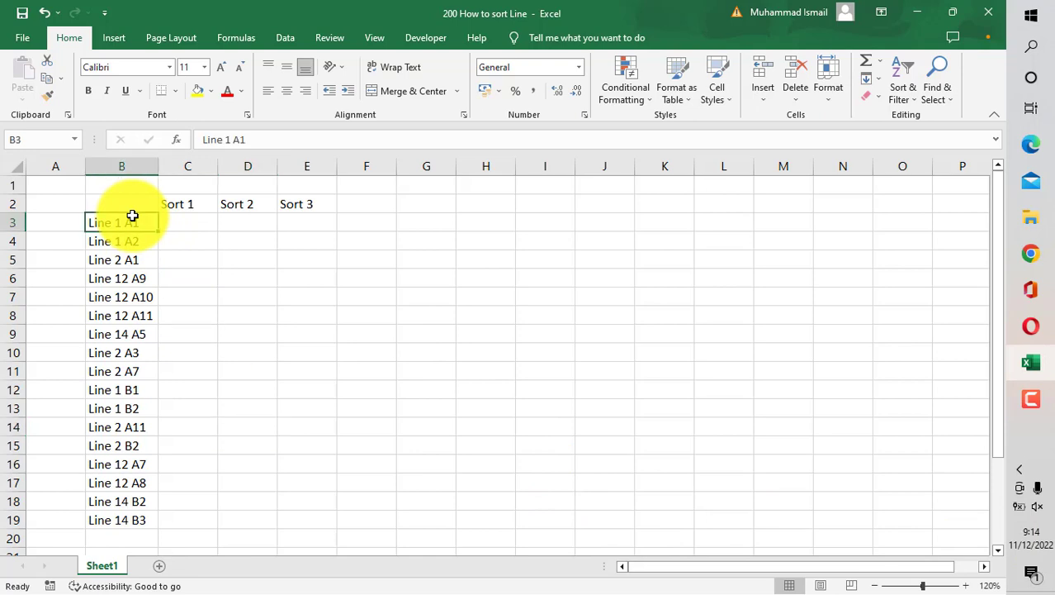
{"action": "key", "text": "ctrl+shift+Down"}
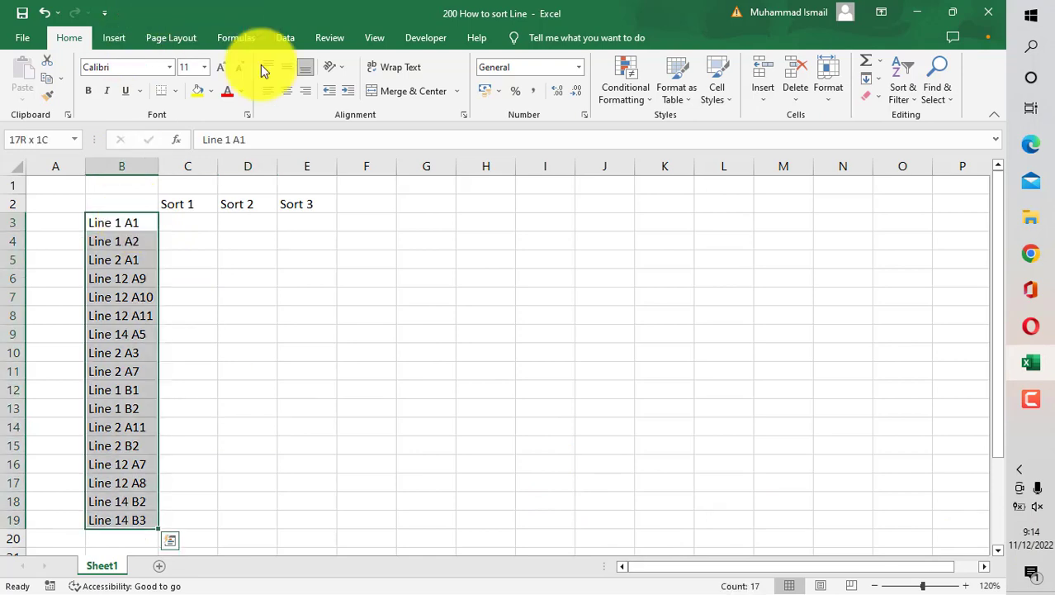
{"action": "left_click", "coordinate": [284, 40]}
{"action": "left_click", "coordinate": [350, 87]}
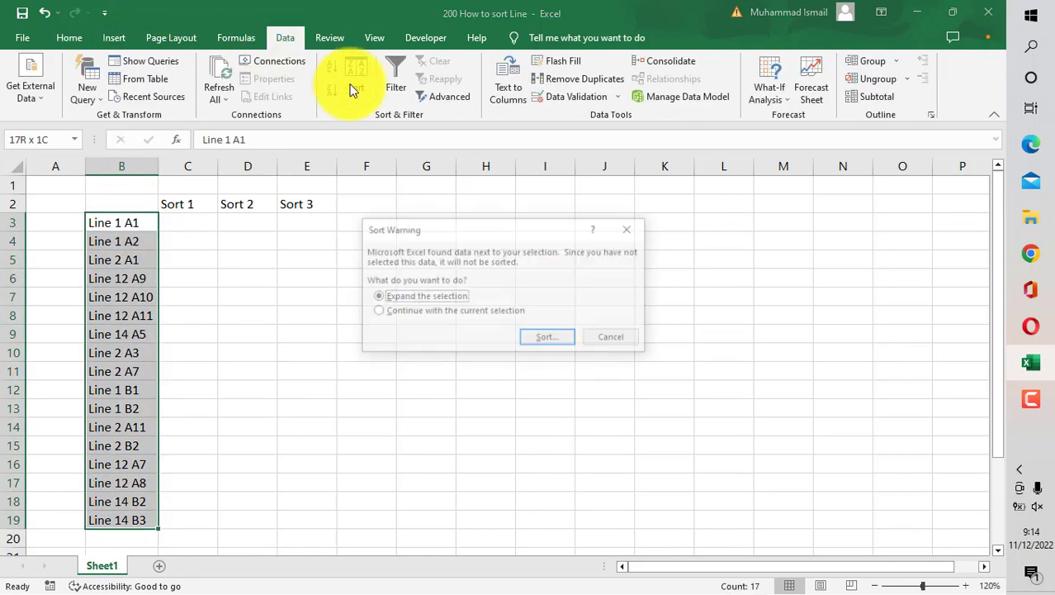
{"action": "left_click", "coordinate": [499, 312]}
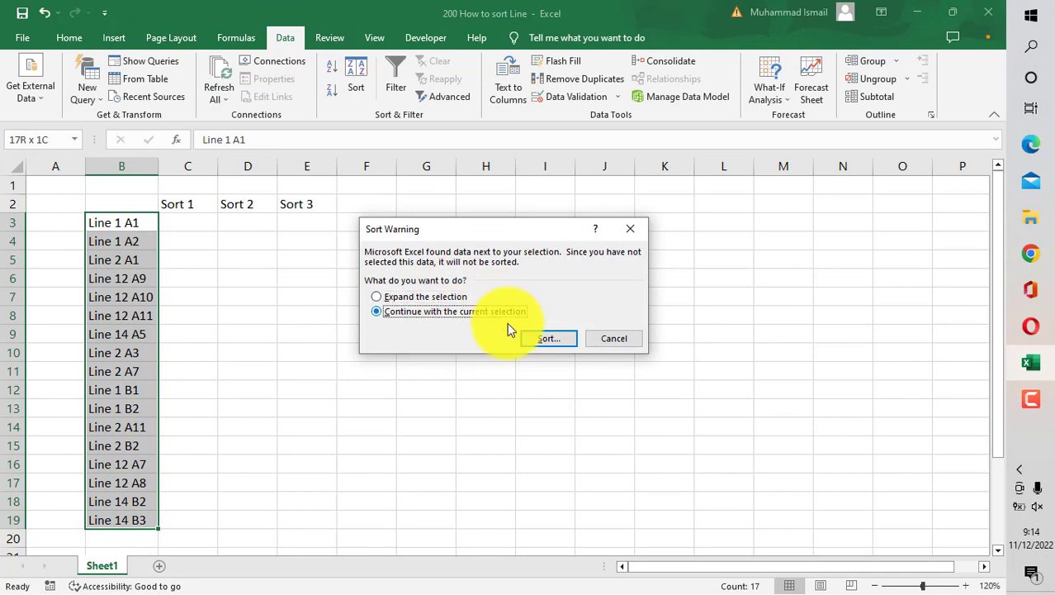
{"action": "left_click", "coordinate": [543, 339]}
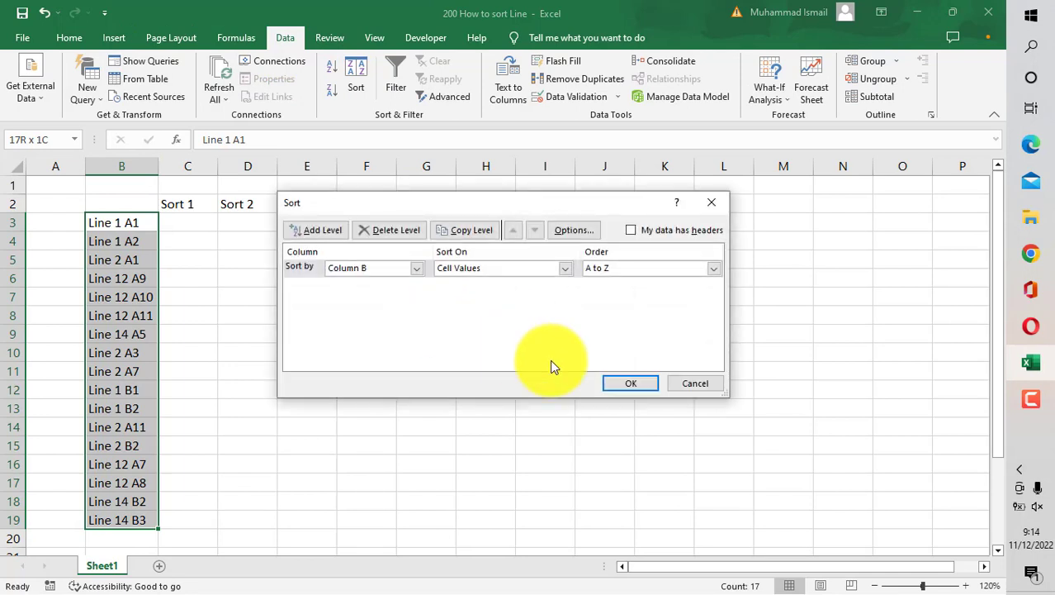
{"action": "left_click", "coordinate": [625, 383]}
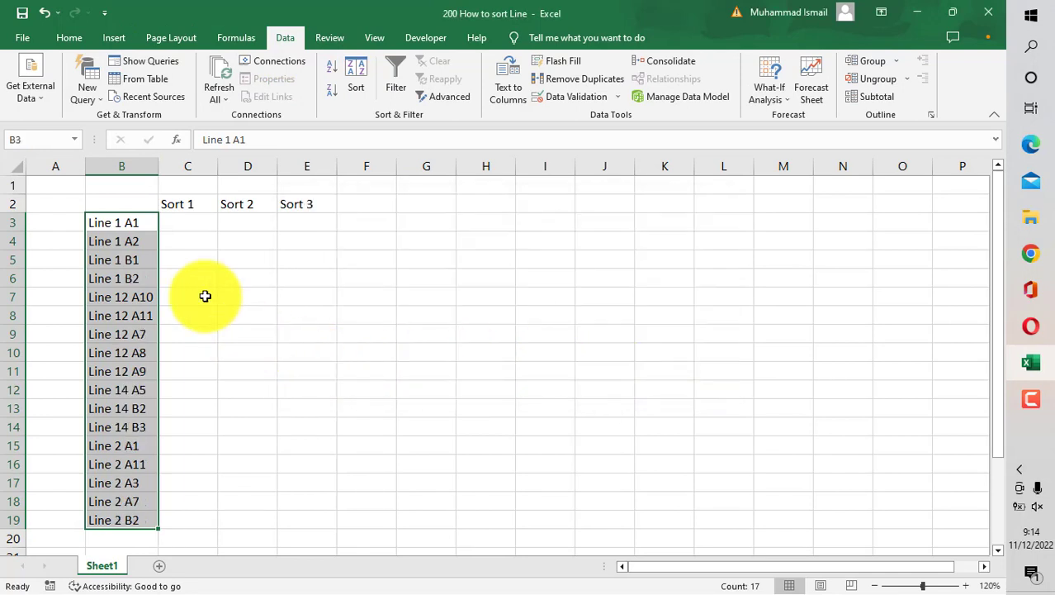
Examine the order of the Line 1, Line 12 and Line 2 entries in the sorted column B.
{"action": "left_click", "coordinate": [124, 279]}
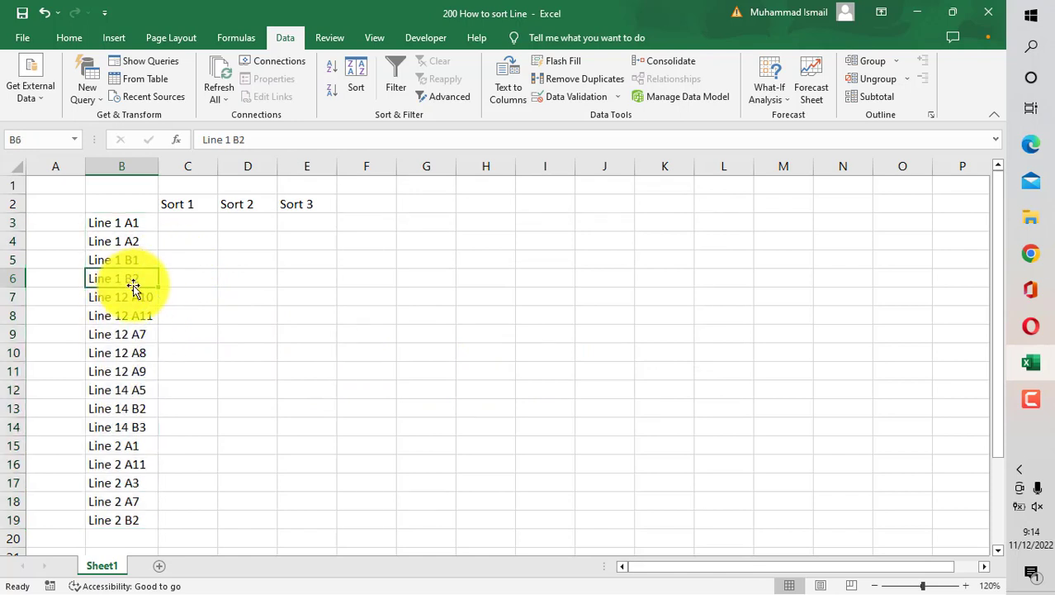
{"action": "left_click", "coordinate": [133, 296]}
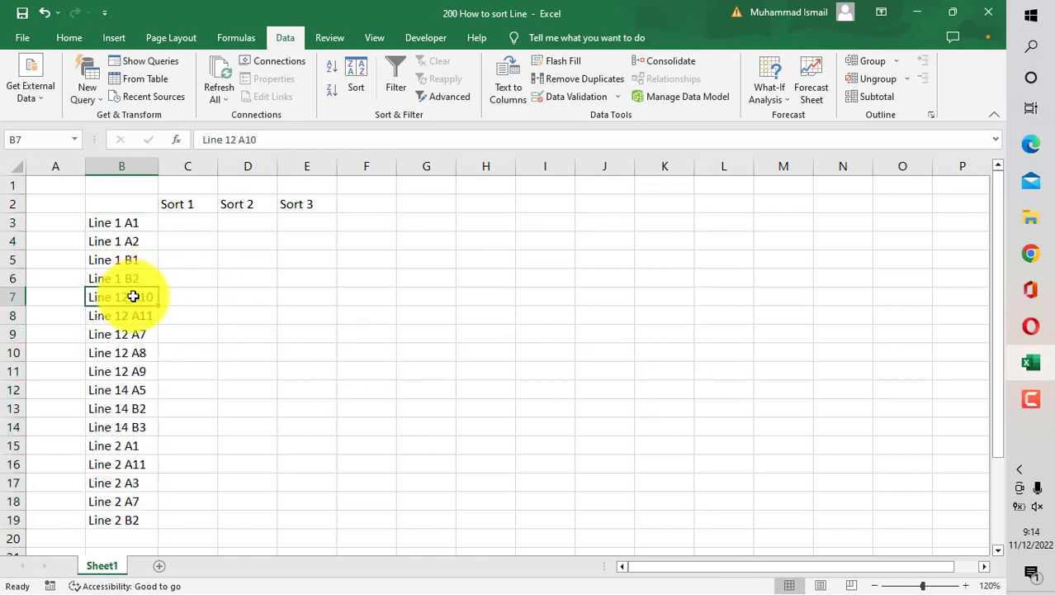
{"action": "left_click", "coordinate": [132, 445]}
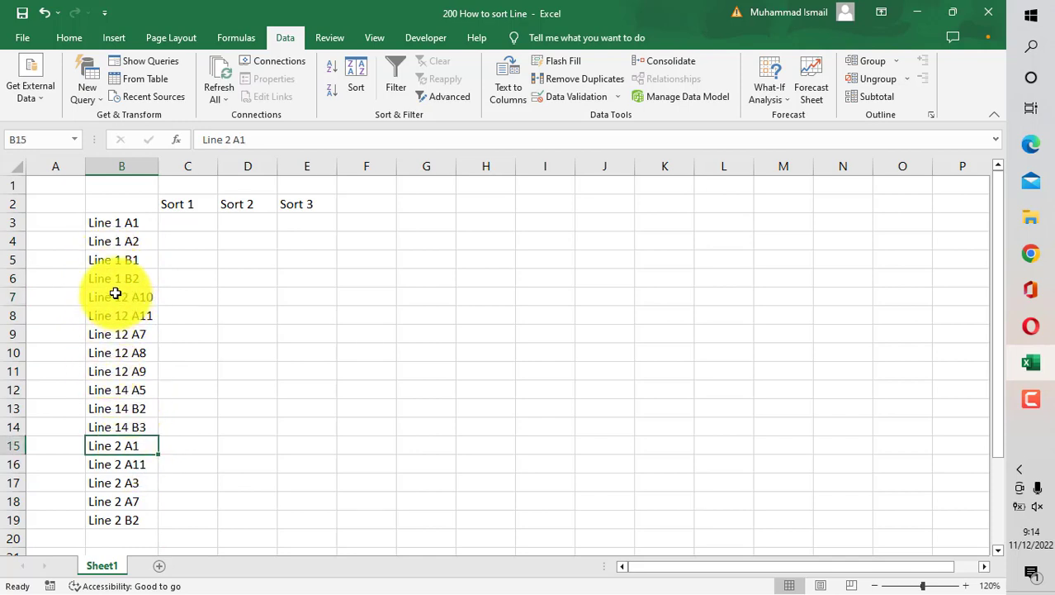
{"action": "left_click", "coordinate": [123, 225]}
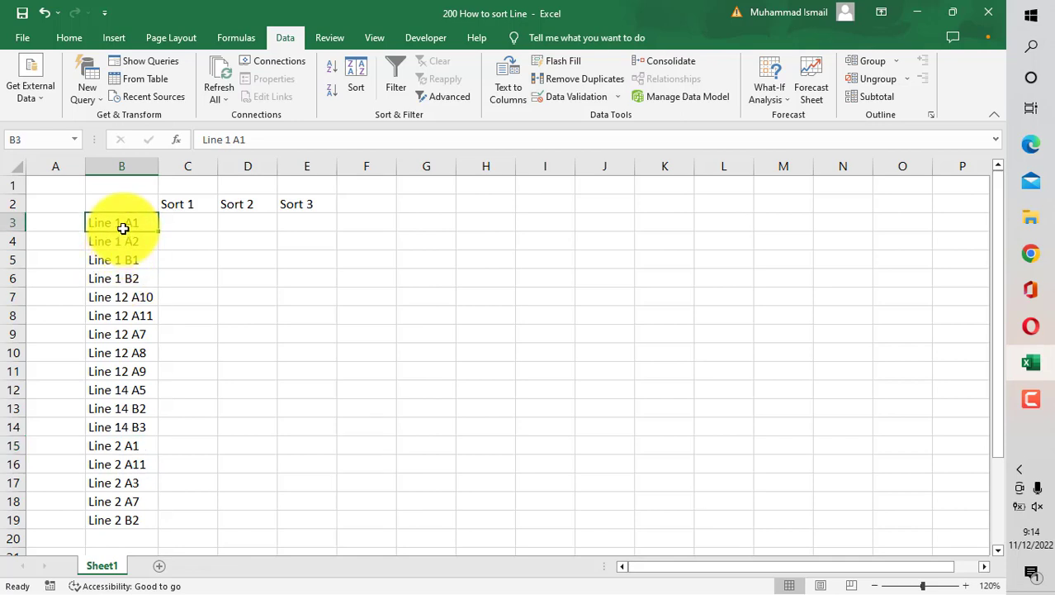
{"action": "left_click", "coordinate": [120, 300]}
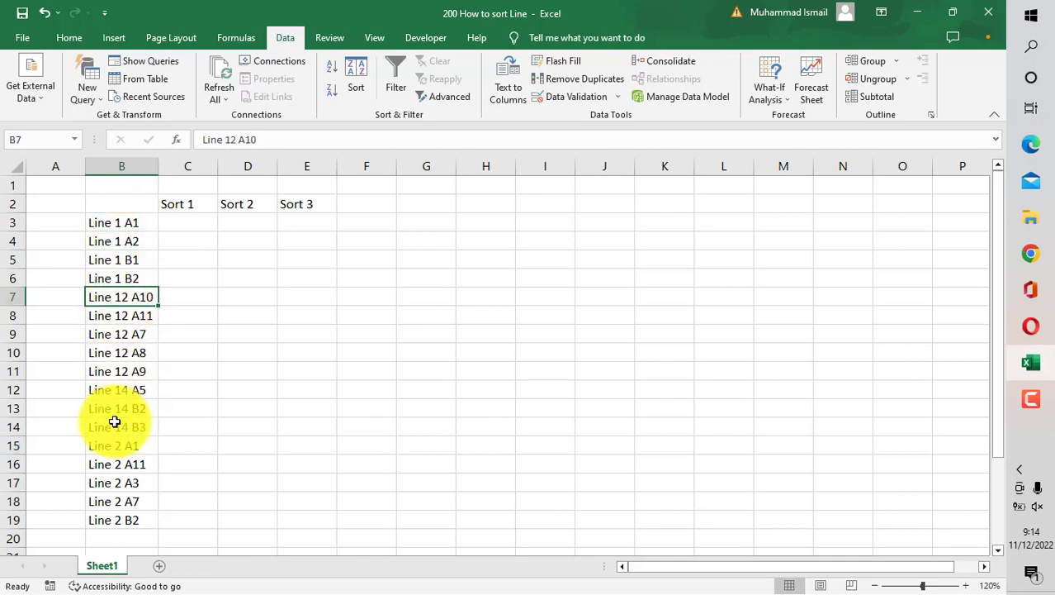
{"action": "left_click", "coordinate": [124, 503]}
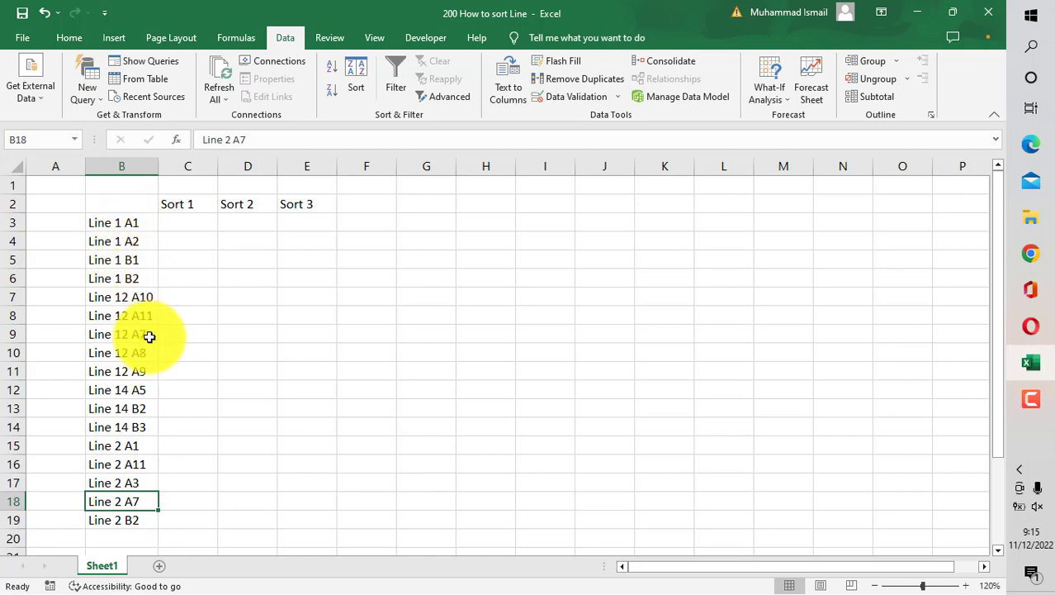
{"action": "left_click", "coordinate": [140, 465]}
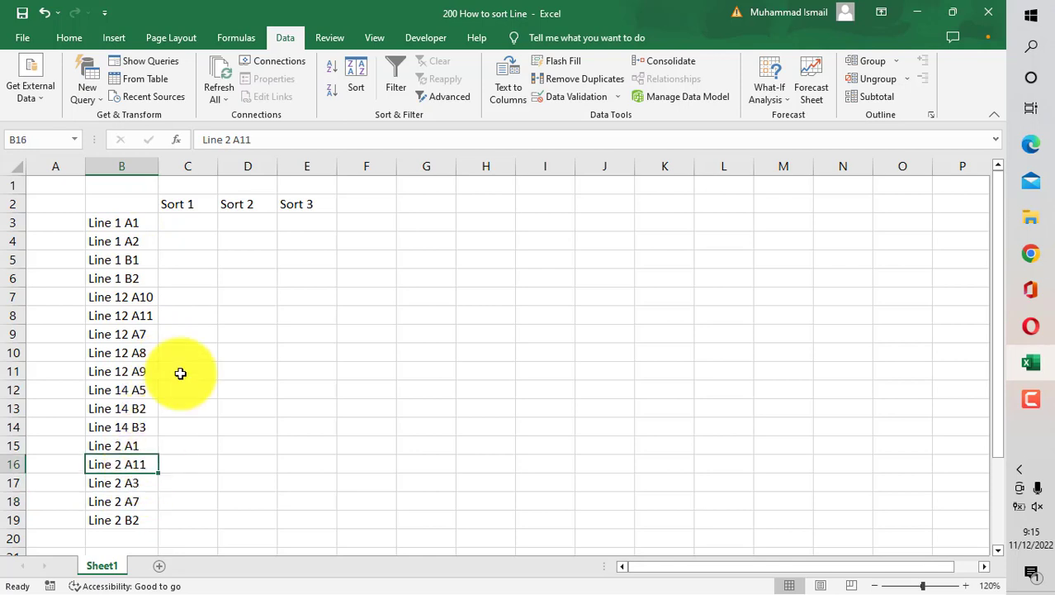
Start an IF formula in C3 under Sort 1 with the logical test MID(B3;7;1)=" ".
{"action": "left_click", "coordinate": [181, 226]}
{"action": "type", "text": "="}
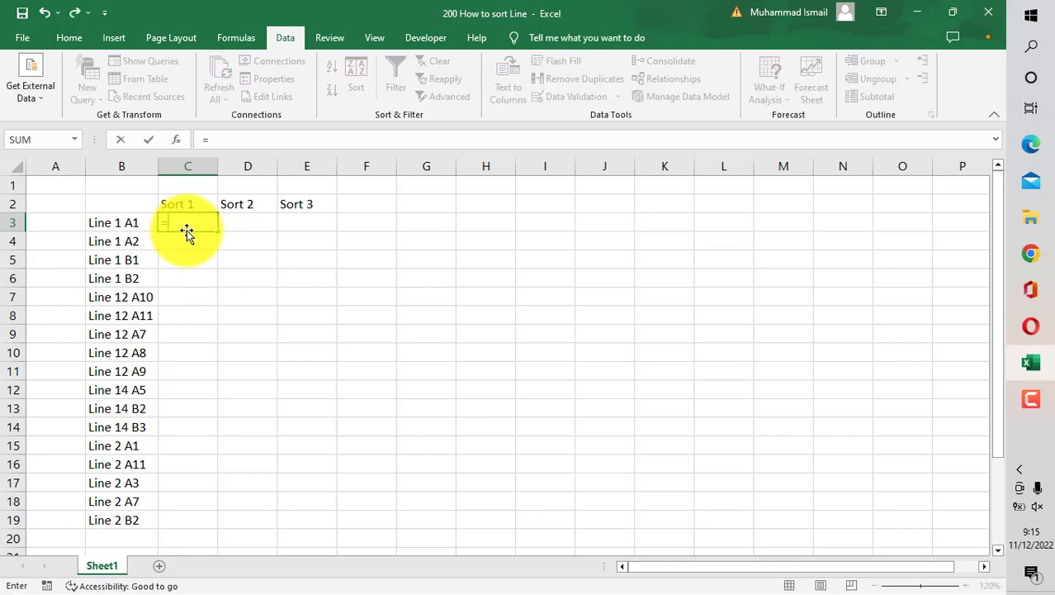
{"action": "type", "text": "if(mid("}
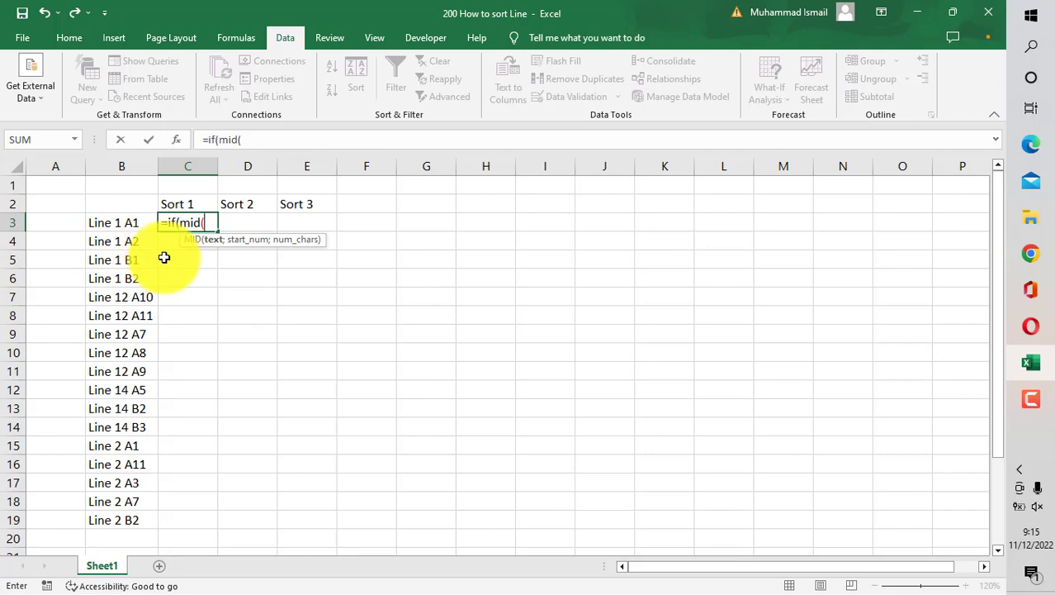
{"action": "left_click", "coordinate": [125, 219]}
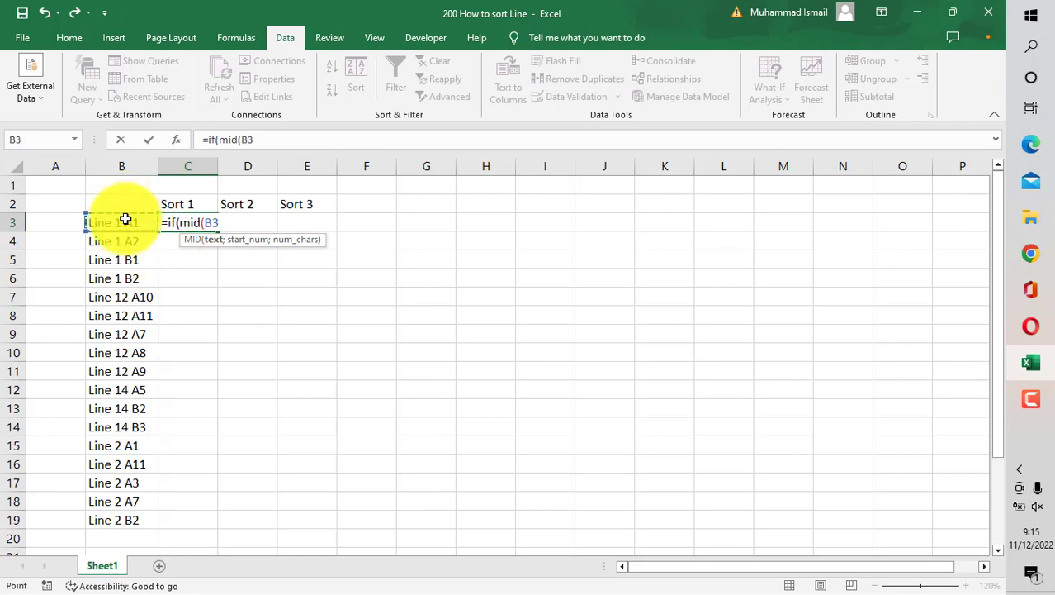
{"action": "type", "text": ";"}
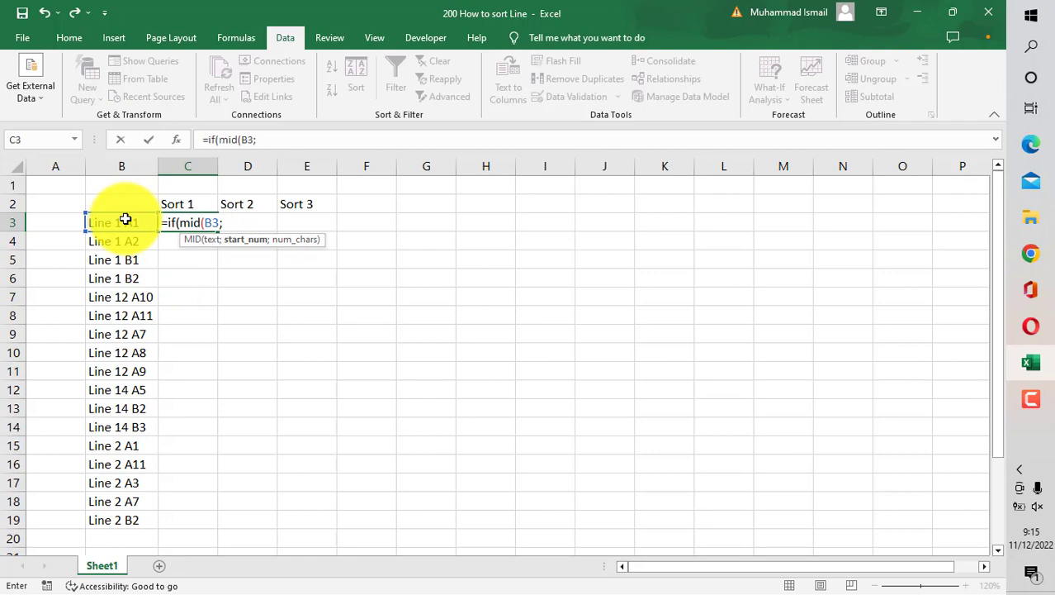
{"action": "type", "text": "7;"}
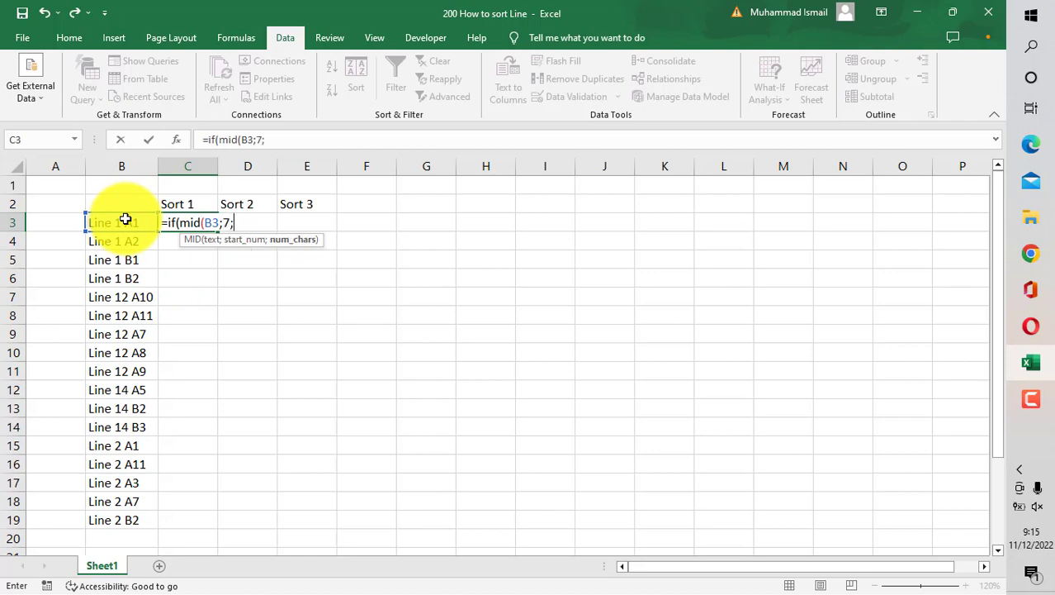
{"action": "type", "text": "1)=\" "}
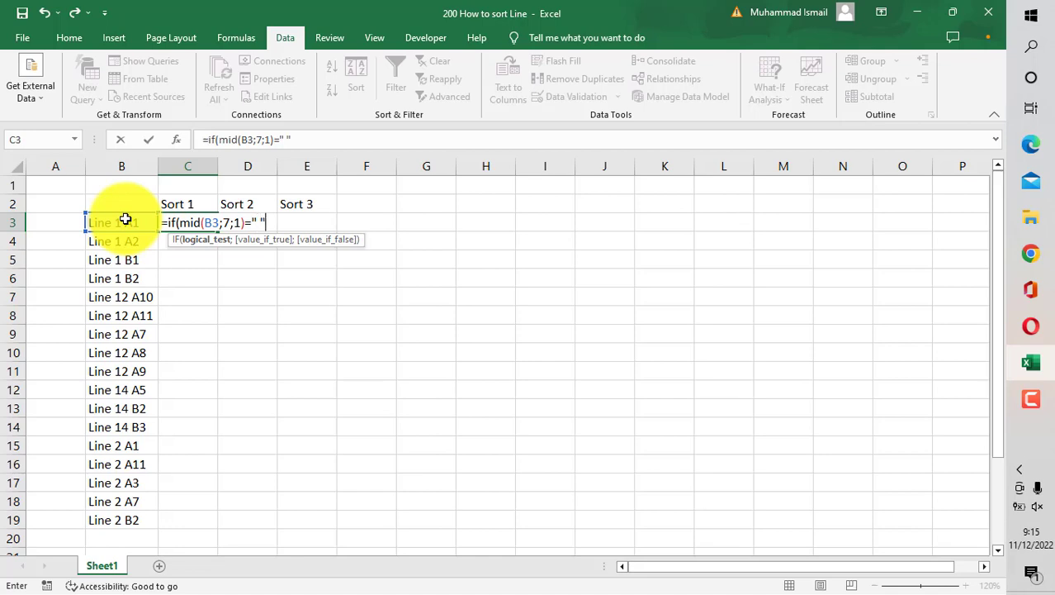
{"action": "type", "text": "\";"}
Add MID(B3;6;1) as the value-if-true argument of the IF formula in C3.
{"action": "left_click", "coordinate": [125, 219]}
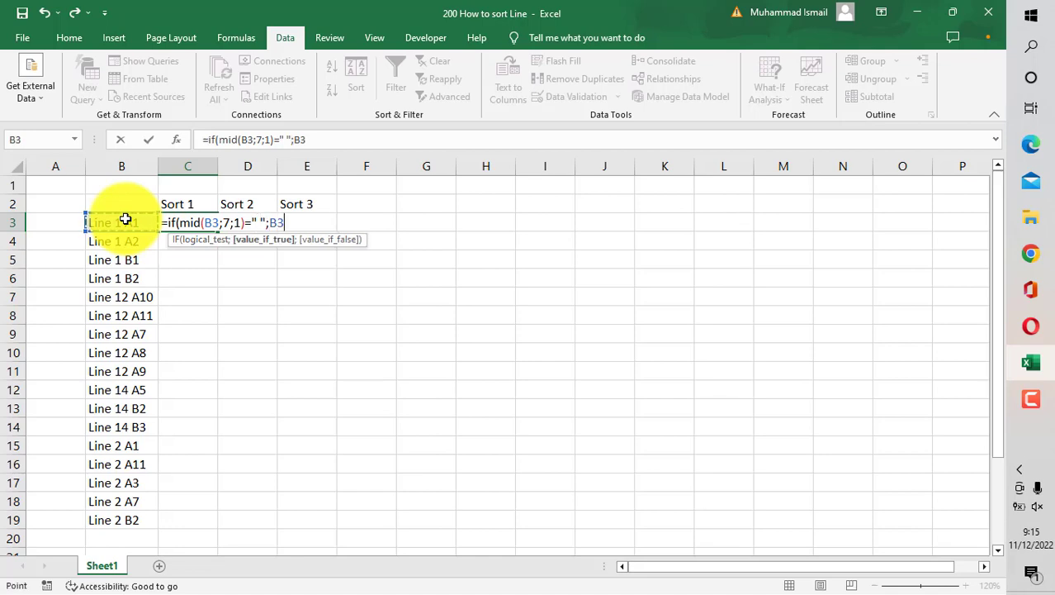
{"action": "key", "text": "BackSpace"}
{"action": "key", "text": "BackSpace"}
{"action": "type", "text": "mid"}
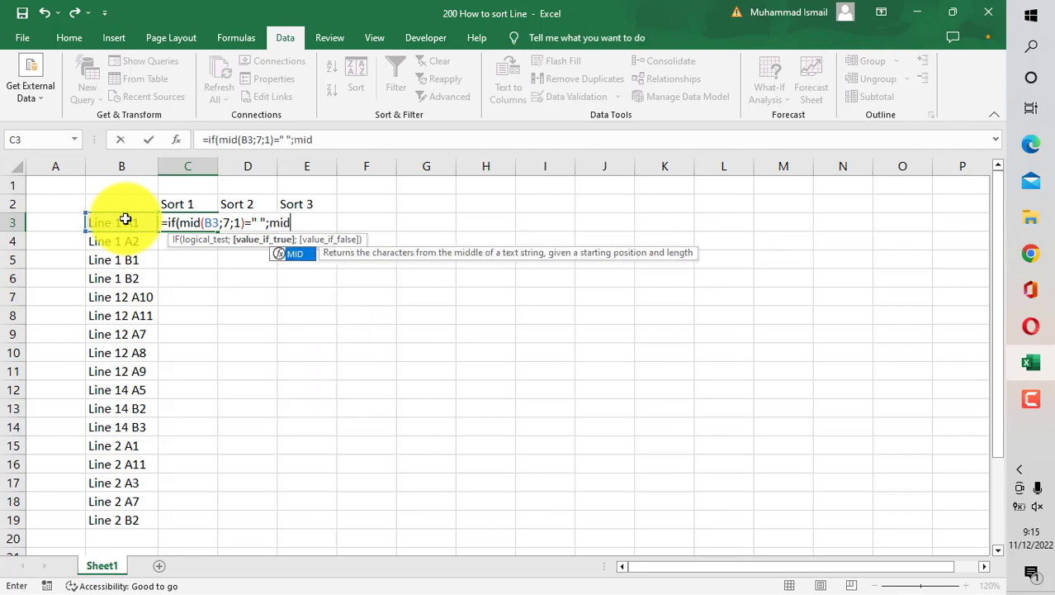
{"action": "type", "text": "("}
{"action": "left_click", "coordinate": [124, 218]}
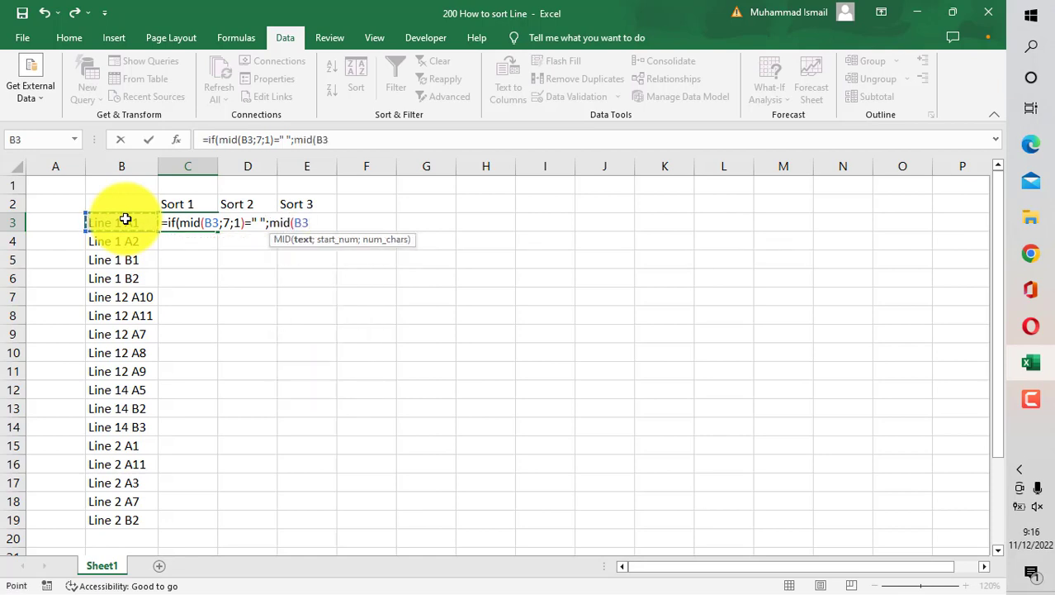
{"action": "type", "text": ";"}
{"action": "type", "text": "6"}
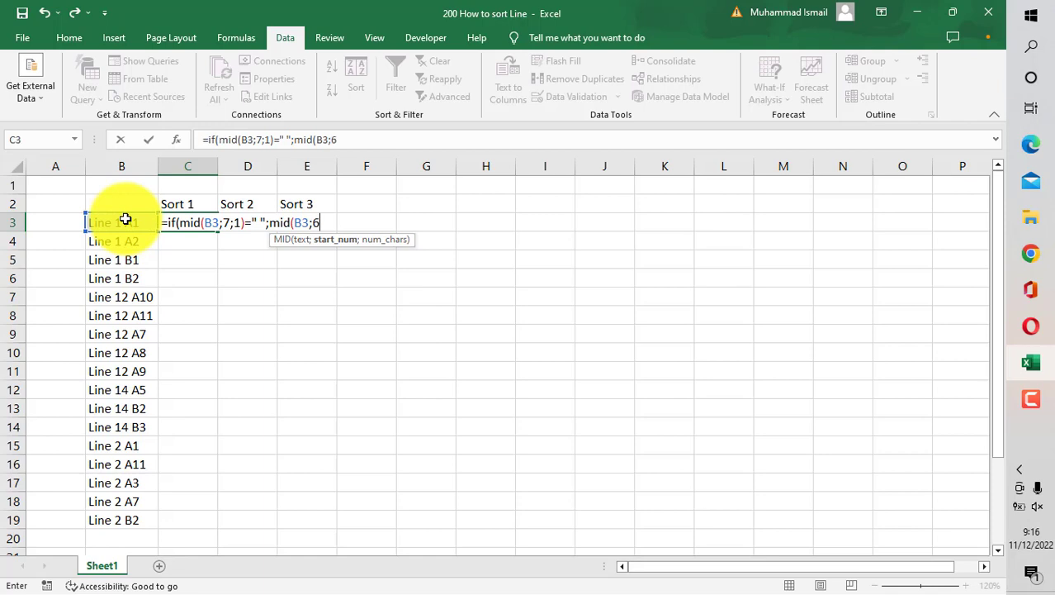
{"action": "type", "text": ";1)"}
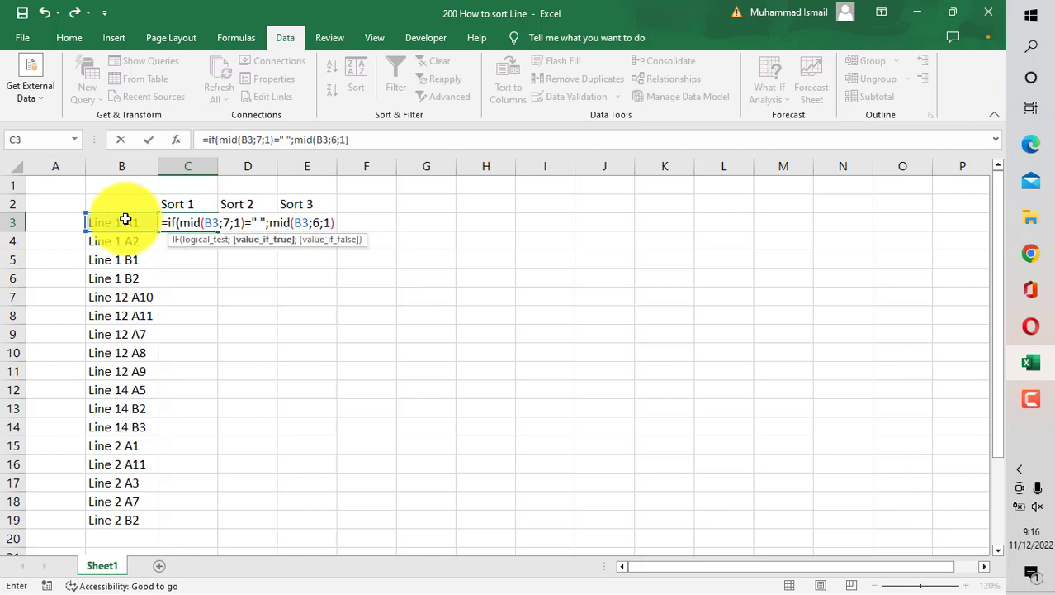
Complete the C3 formula with MID(B3;6;2) as the value if false, and fill it down to C19.
{"action": "type", "text": ";mid("}
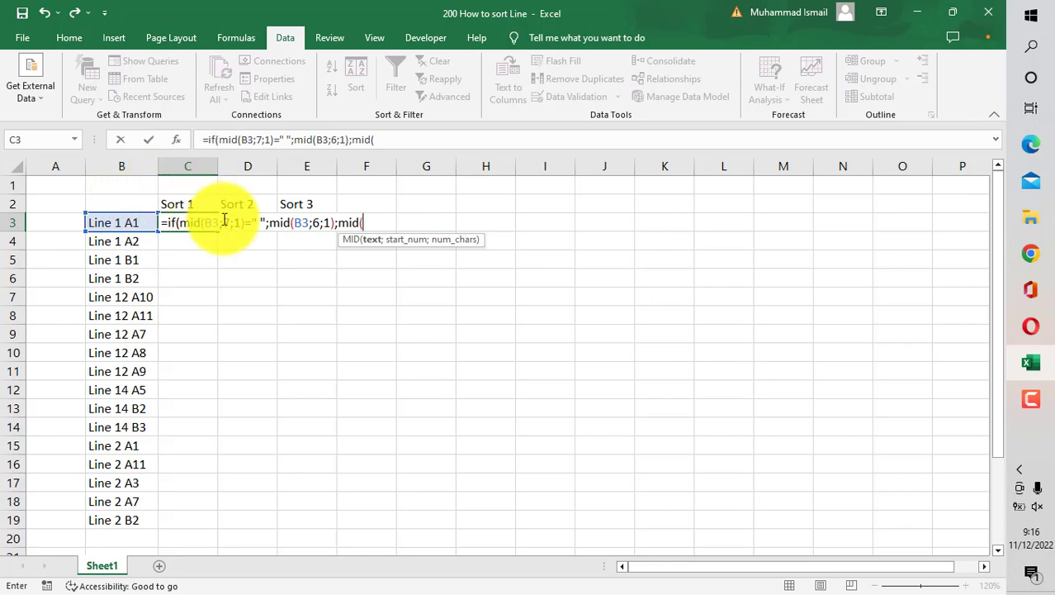
{"action": "left_click", "coordinate": [130, 222]}
{"action": "type", "text": ";6"}
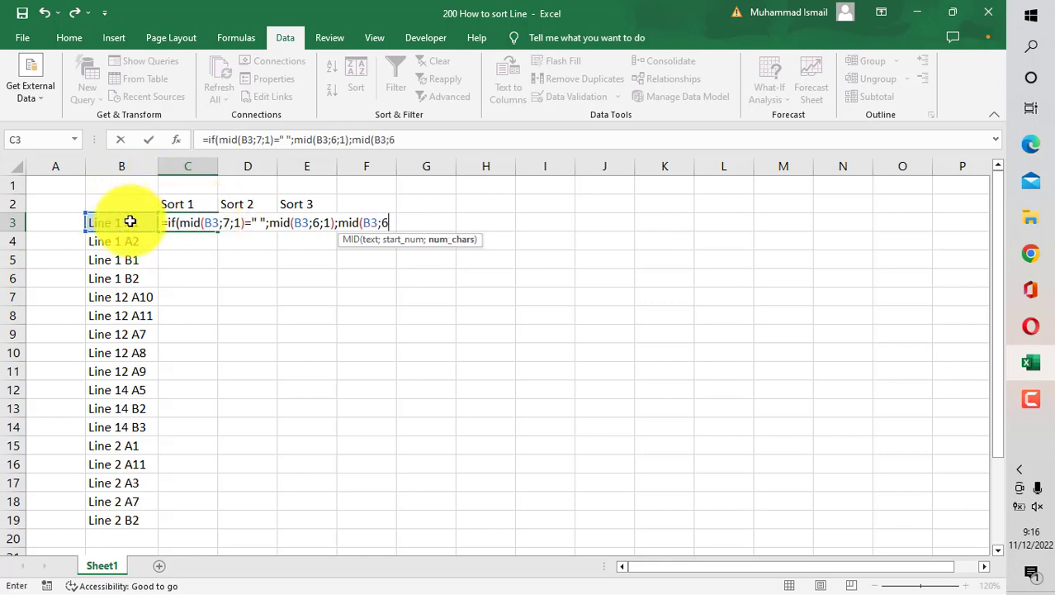
{"action": "type", "text": ";2))"}
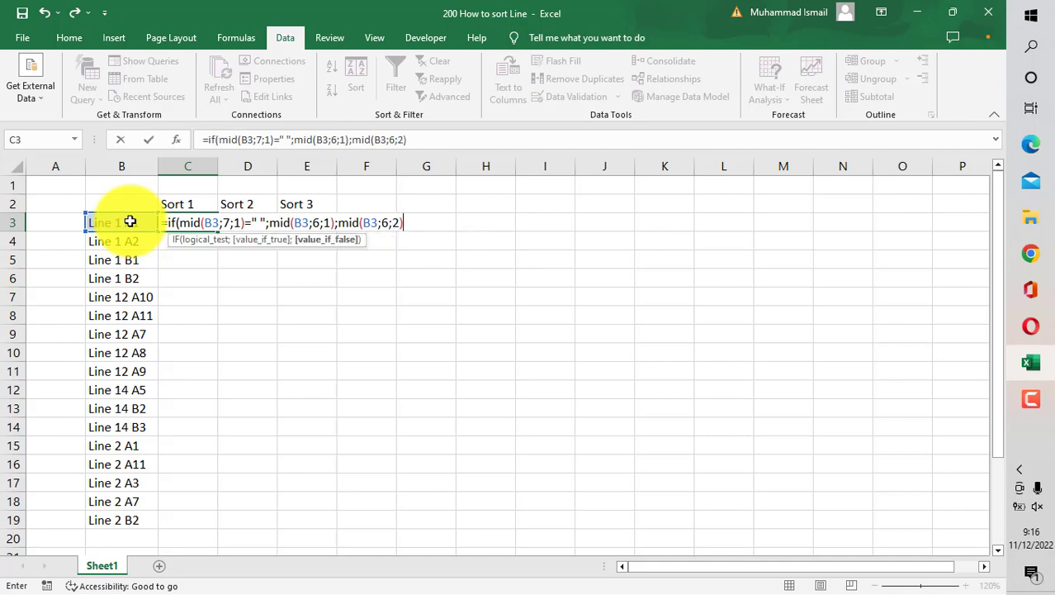
{"action": "key", "text": "Return"}
{"action": "left_click", "coordinate": [208, 224]}
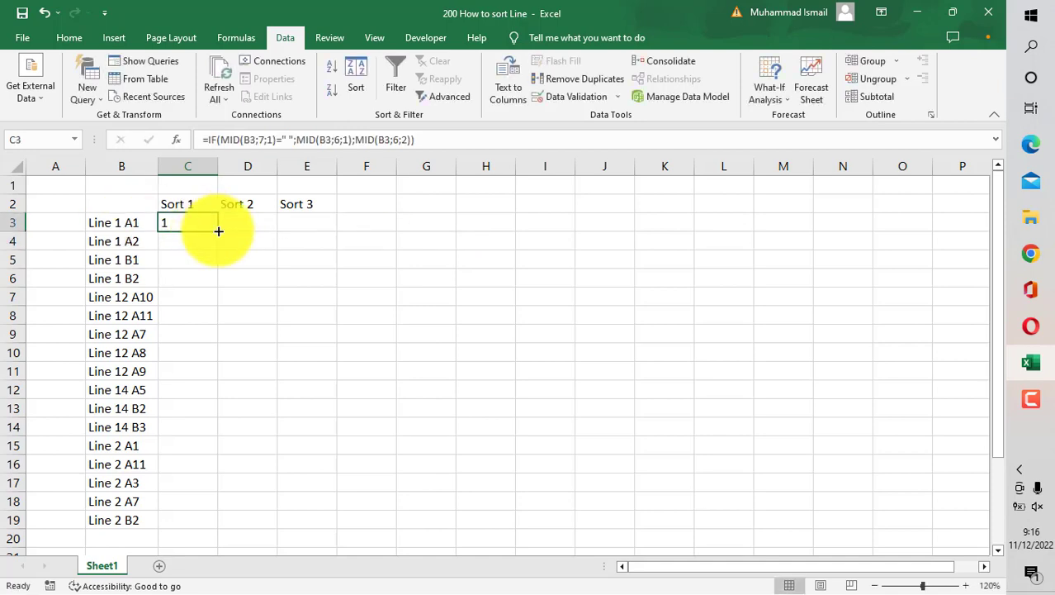
{"action": "double_click", "coordinate": [218, 231]}
Start an IF formula in D3 under Sort 2 with the logical test MID(B3;7;1)=" ".
{"action": "left_click", "coordinate": [241, 226]}
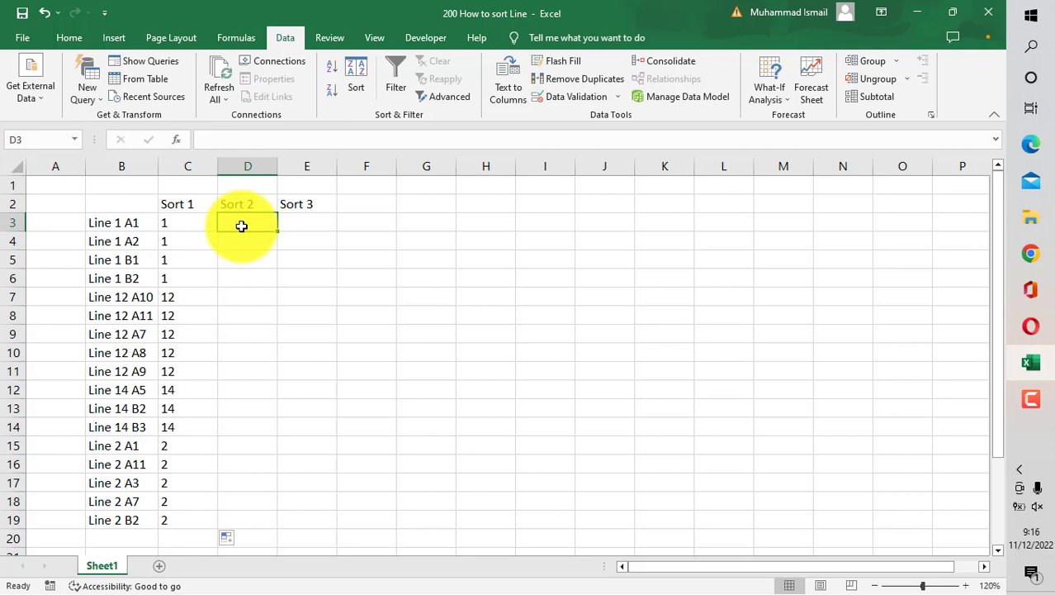
{"action": "type", "text": "="}
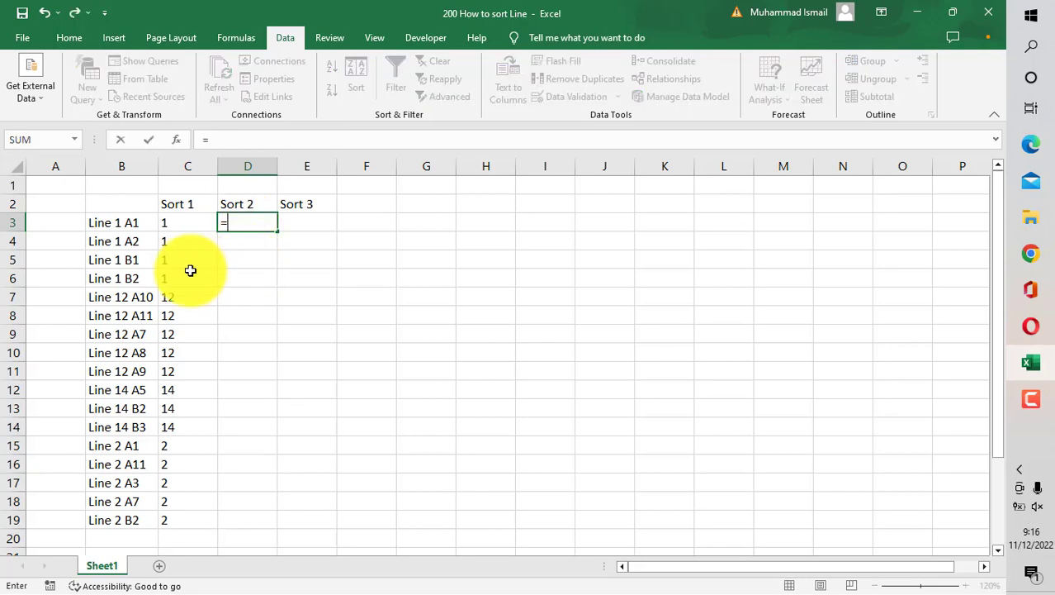
{"action": "type", "text": "if(mid"}
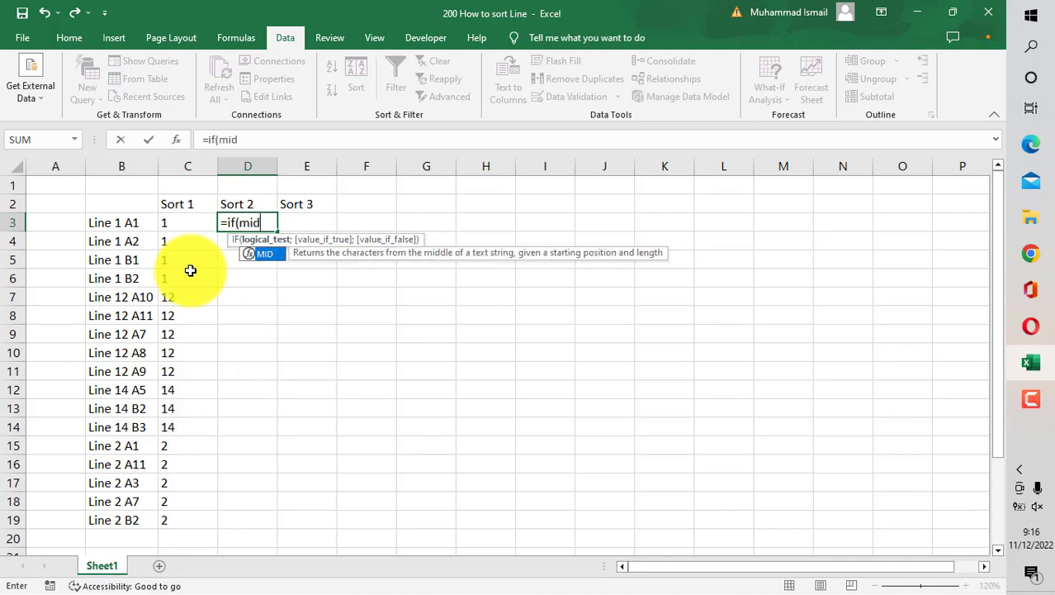
{"action": "type", "text": "("}
{"action": "left_click", "coordinate": [137, 221]}
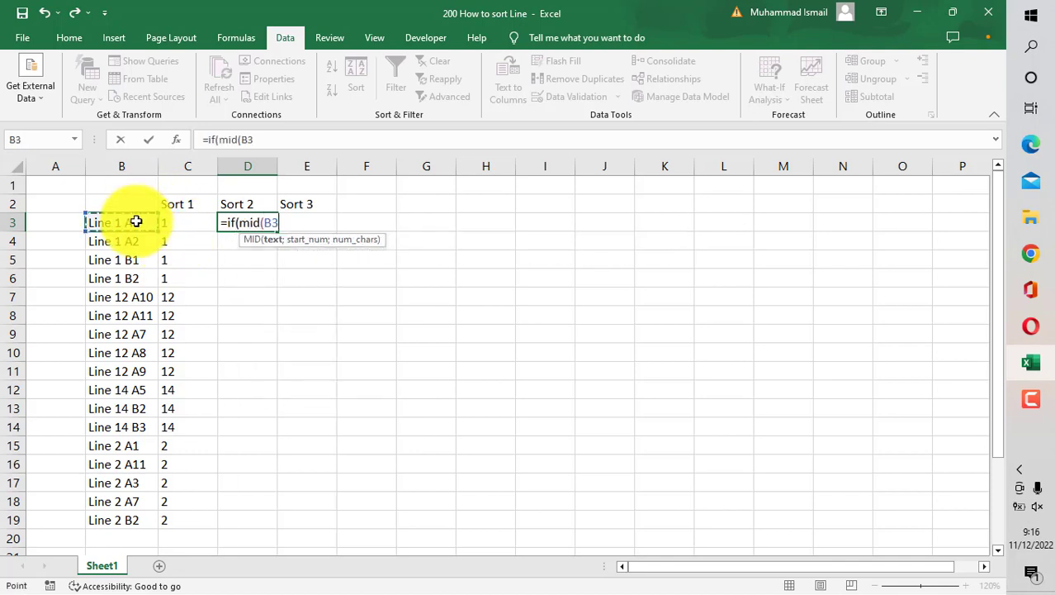
{"action": "type", "text": ";"}
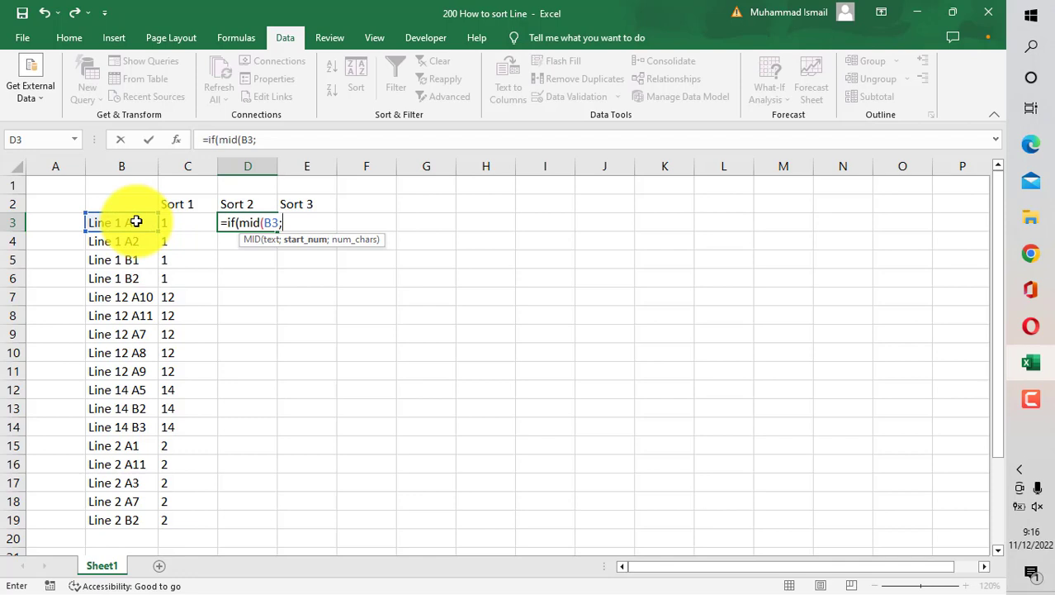
{"action": "type", "text": "7;1)="}
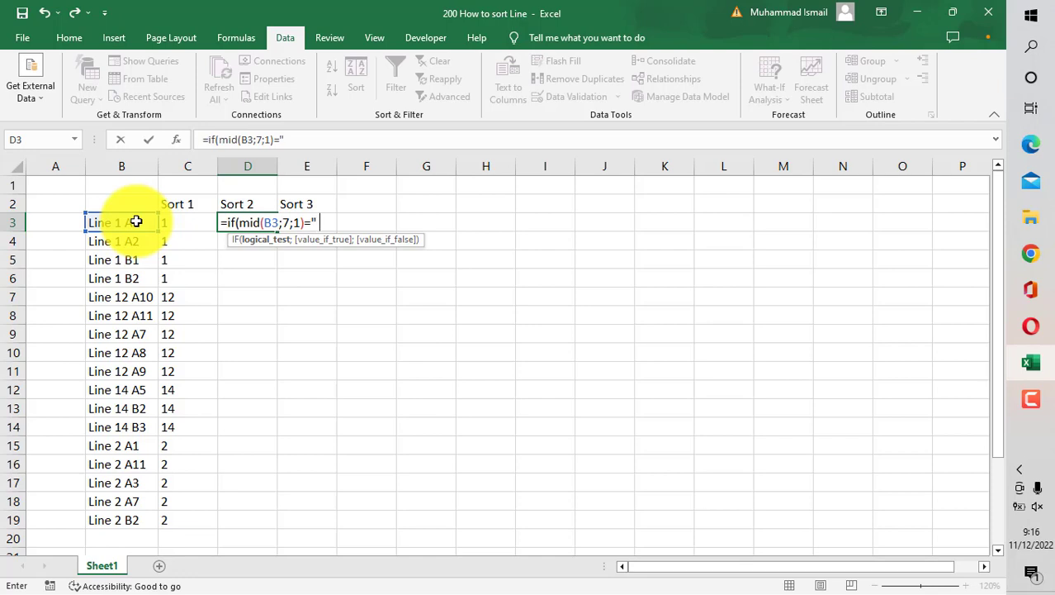
{"action": "type", "text": "\" \";"}
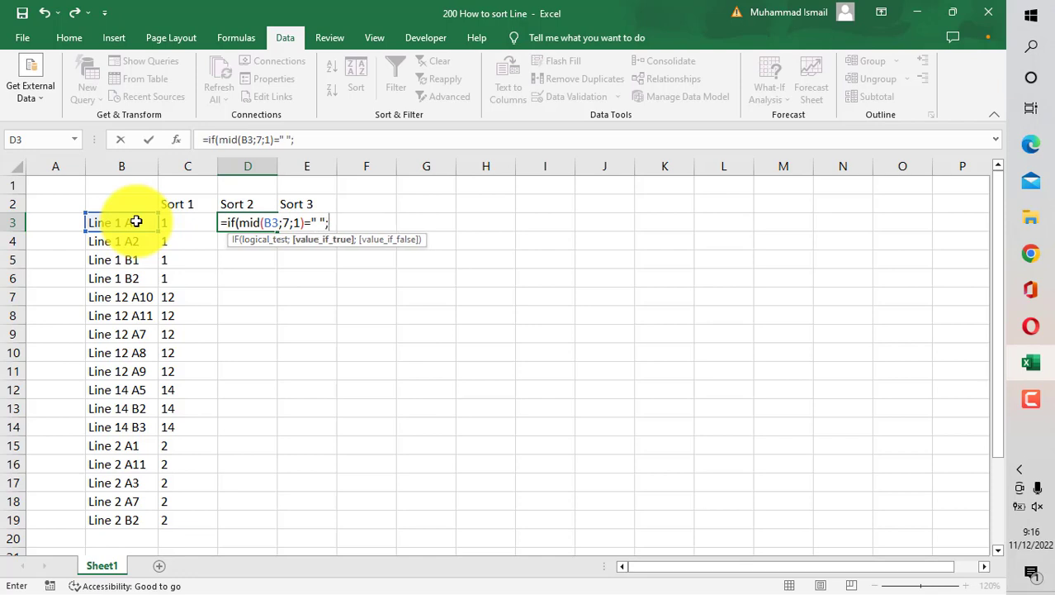
Add MID(B3;8;1) as the value-if-true argument of the IF formula in D3.
{"action": "type", "text": "mid("}
{"action": "left_click", "coordinate": [137, 221]}
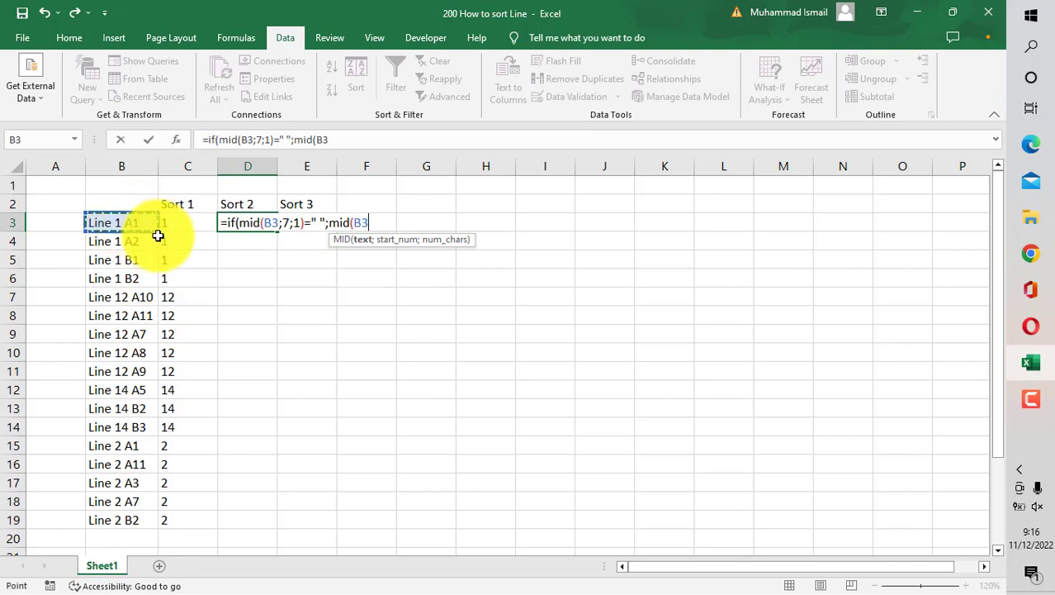
{"action": "type", "text": ";8;"}
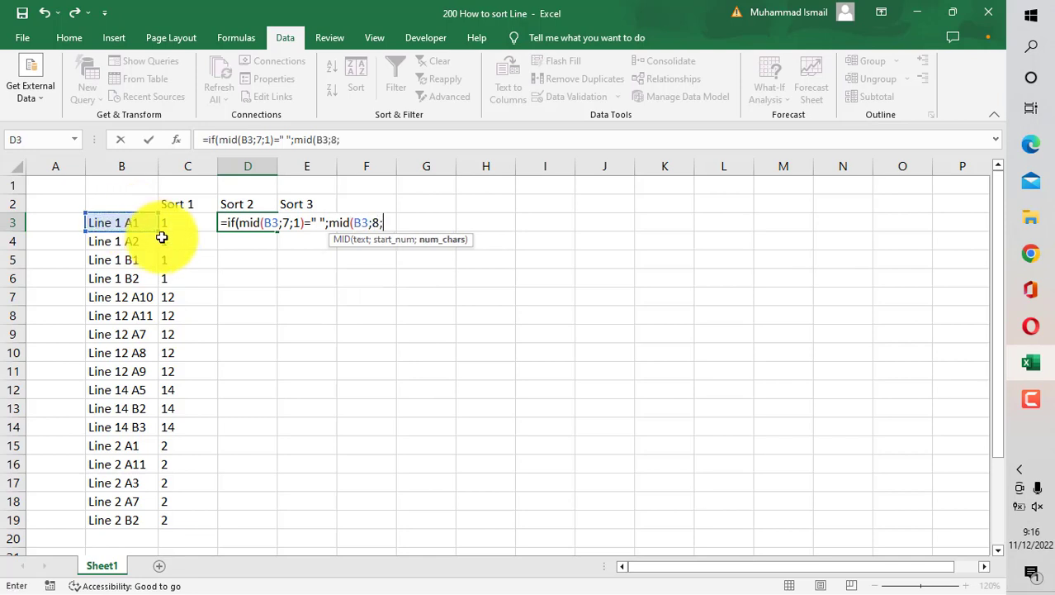
{"action": "type", "text": "1);"}
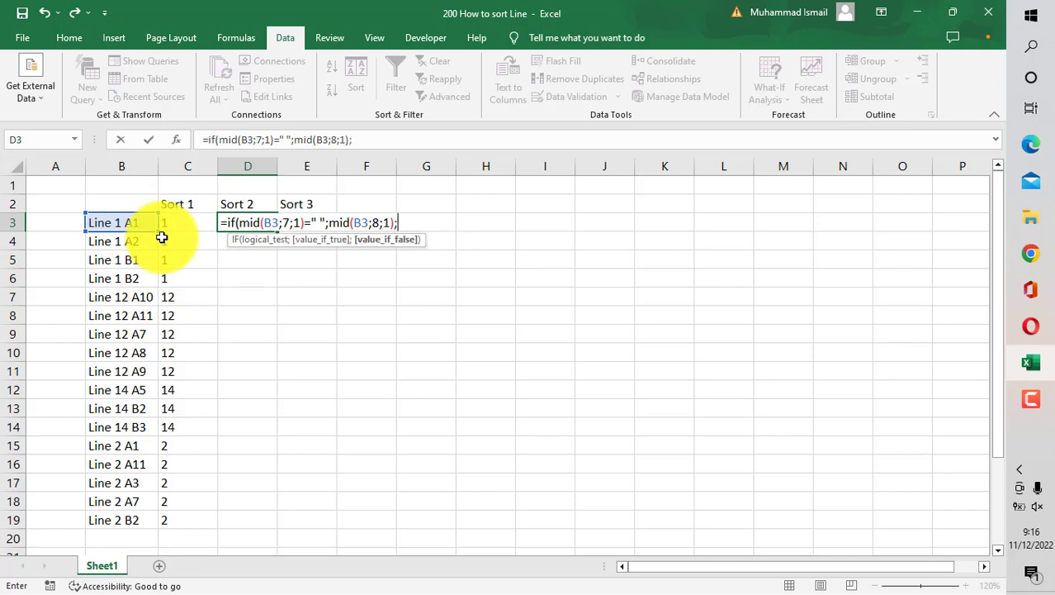
Complete the D3 formula with MID(B3;9;1) as the value if false, and fill it down to D19.
{"action": "type", "text": "mid(d"}
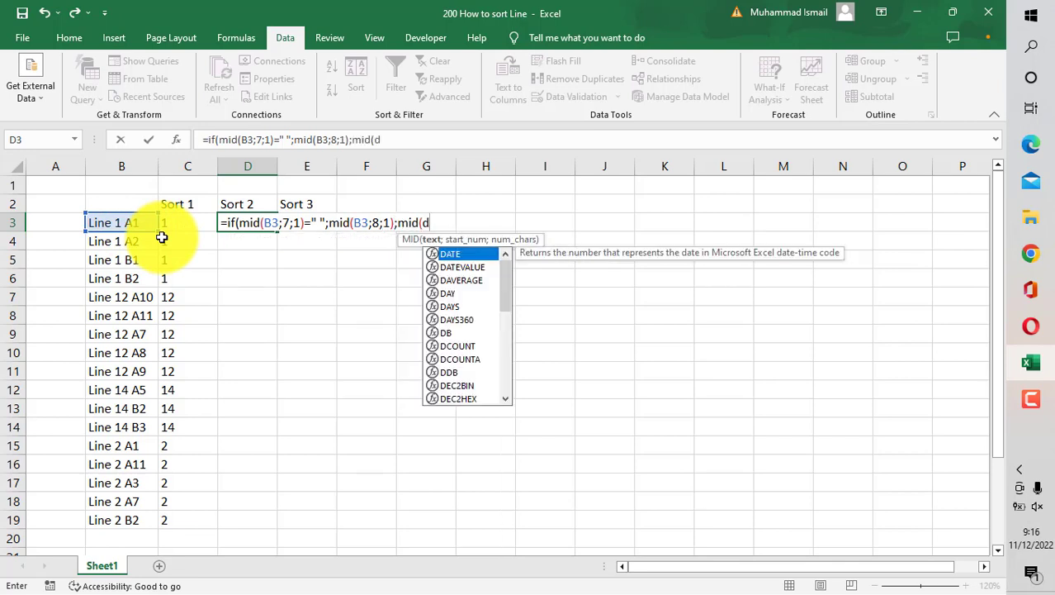
{"action": "key", "text": "BackSpace"}
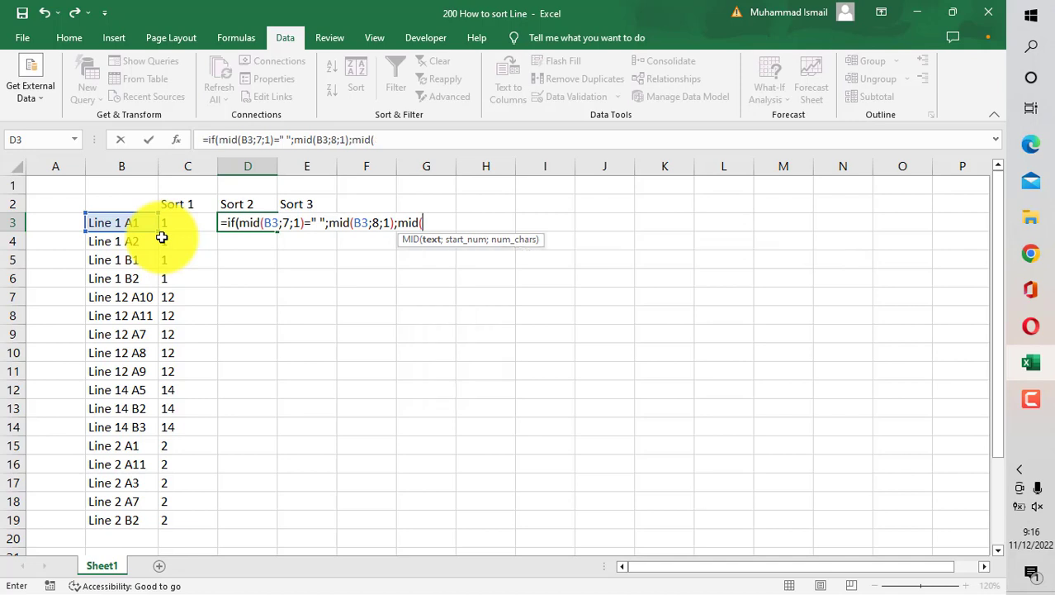
{"action": "left_click", "coordinate": [139, 223]}
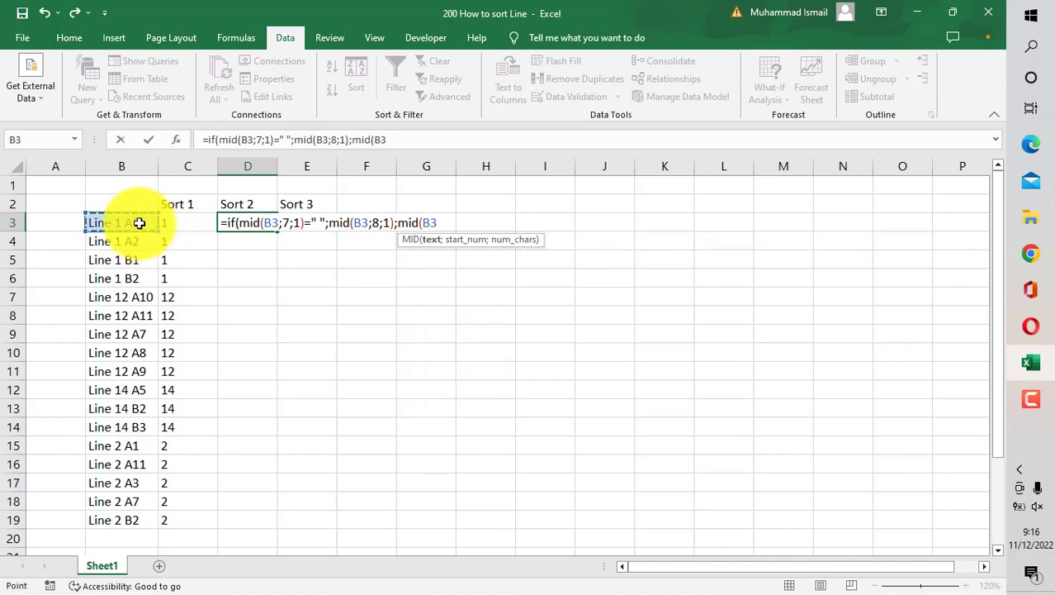
{"action": "type", "text": ";9"}
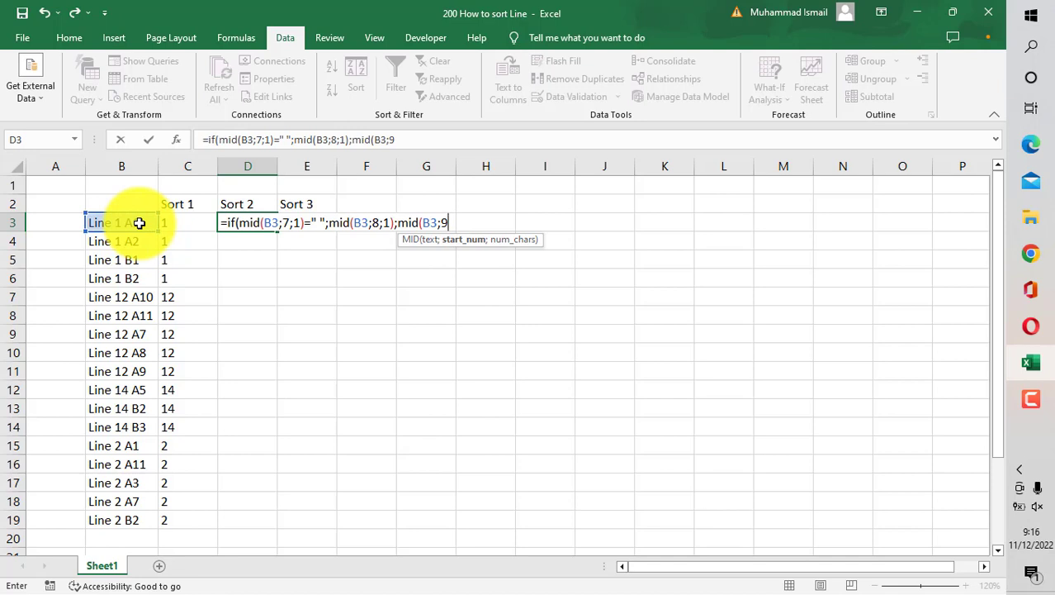
{"action": "type", "text": ";1"}
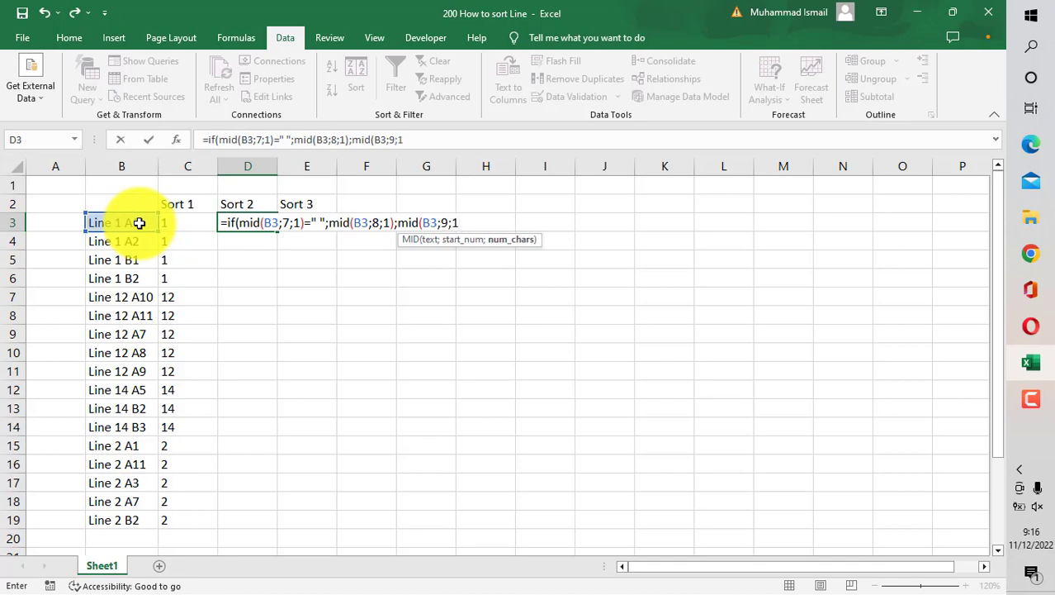
{"action": "type", "text": "))"}
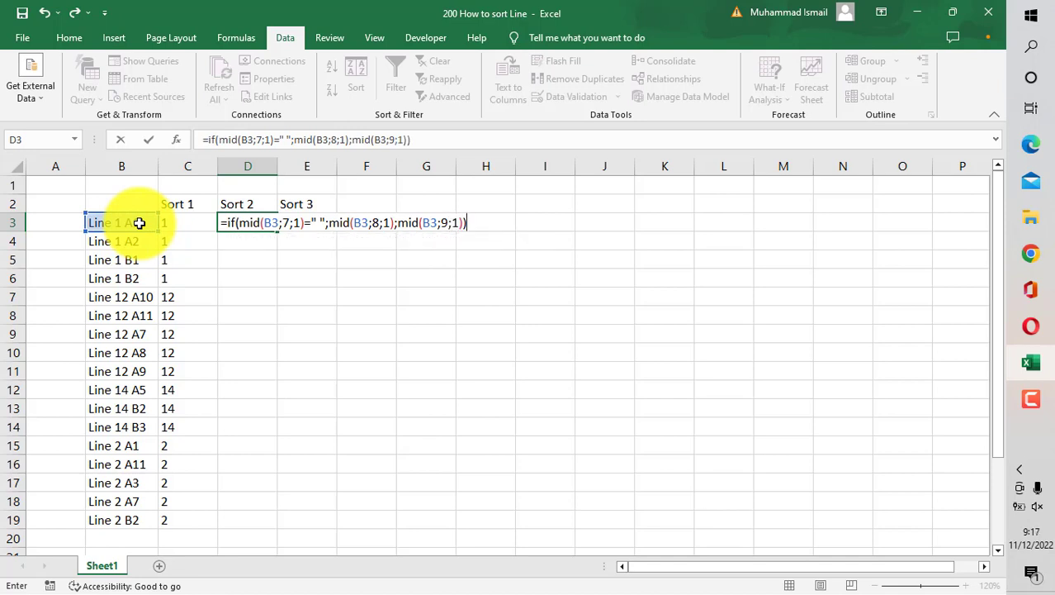
{"action": "key", "text": "Return"}
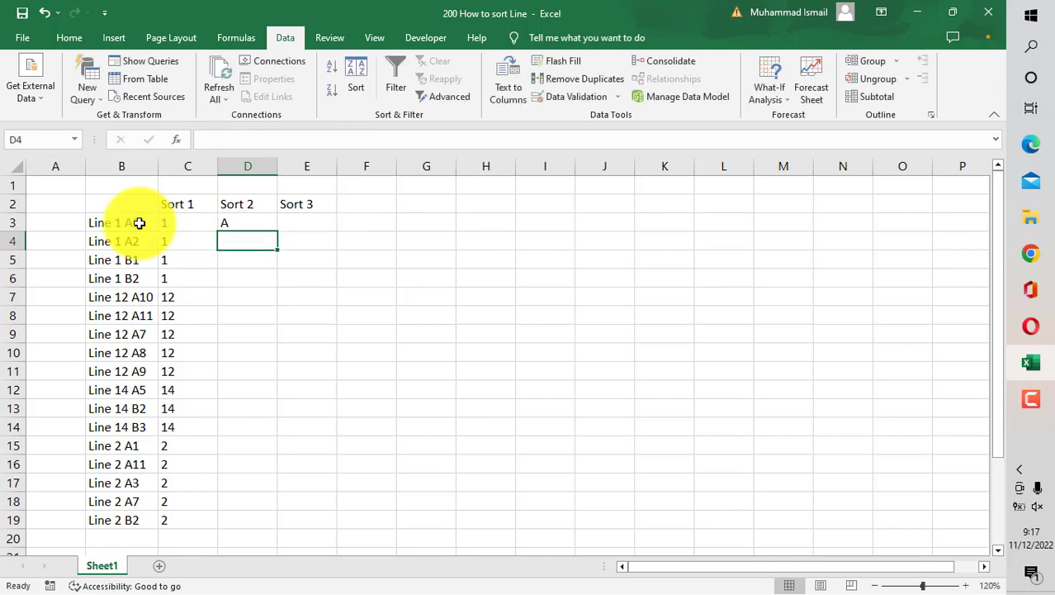
{"action": "left_click", "coordinate": [262, 225]}
{"action": "double_click", "coordinate": [276, 233]}
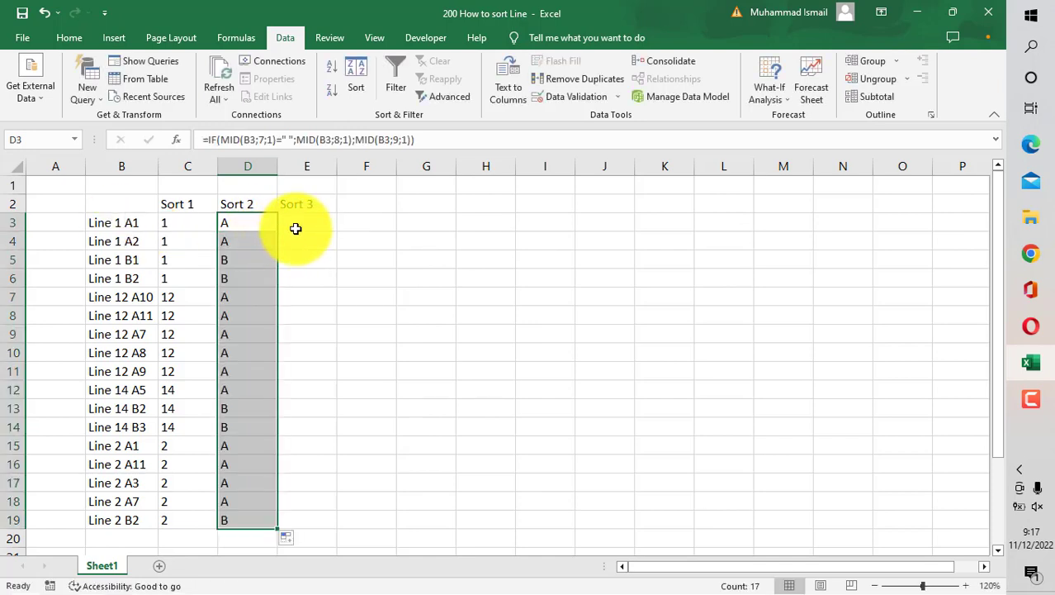
Start an IF formula in E3 under Sort 3 with the logical test MID(B3;7;1)=" ".
{"action": "left_click", "coordinate": [298, 226]}
{"action": "type", "text": "=if"}
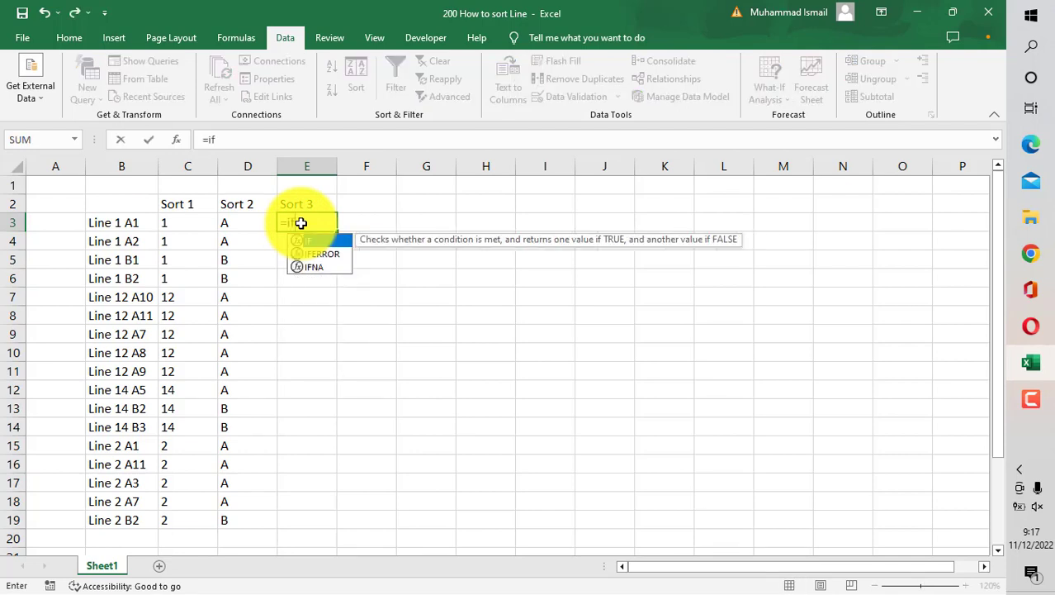
{"action": "type", "text": "(mid("}
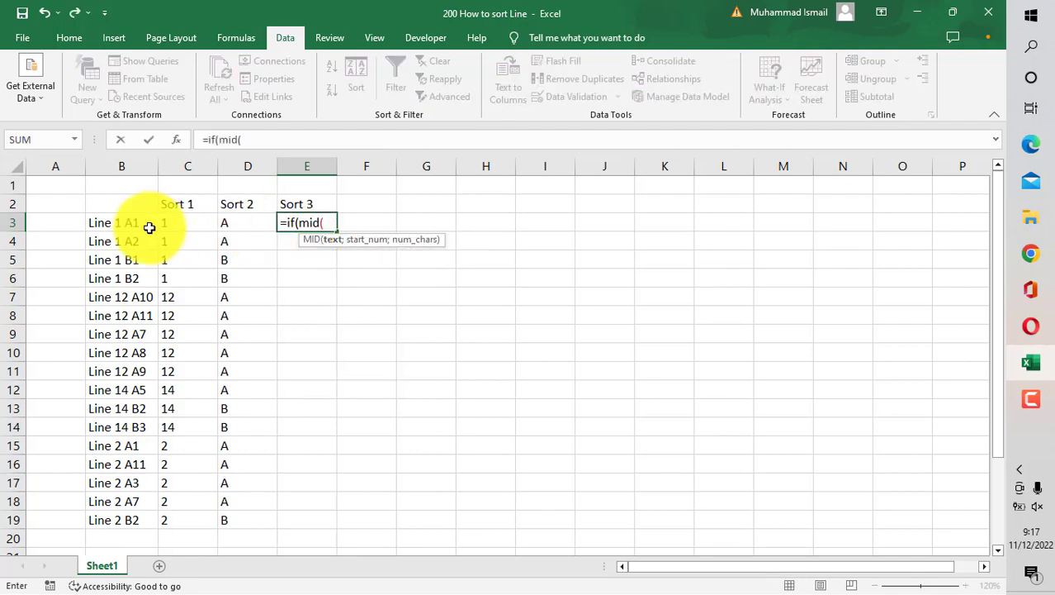
{"action": "left_click", "coordinate": [150, 227]}
{"action": "type", "text": ";7"}
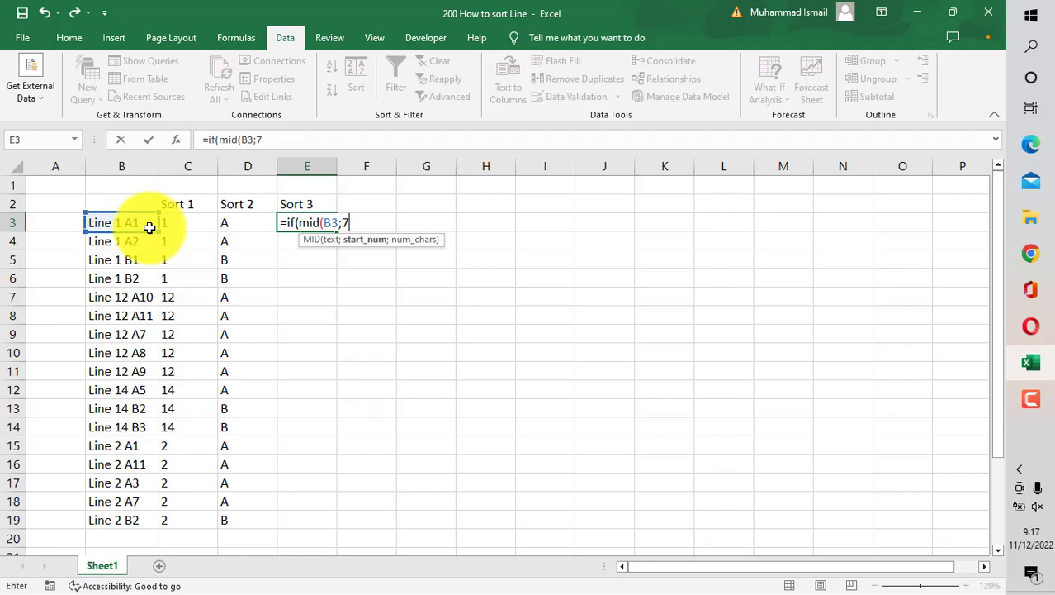
{"action": "type", "text": ";"}
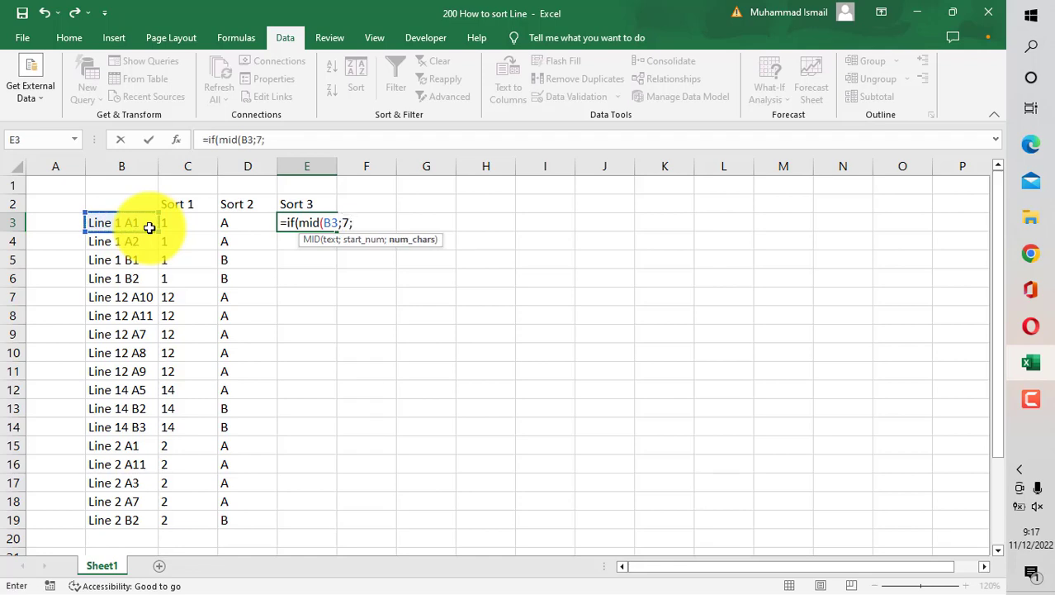
{"action": "type", "text": "1)="}
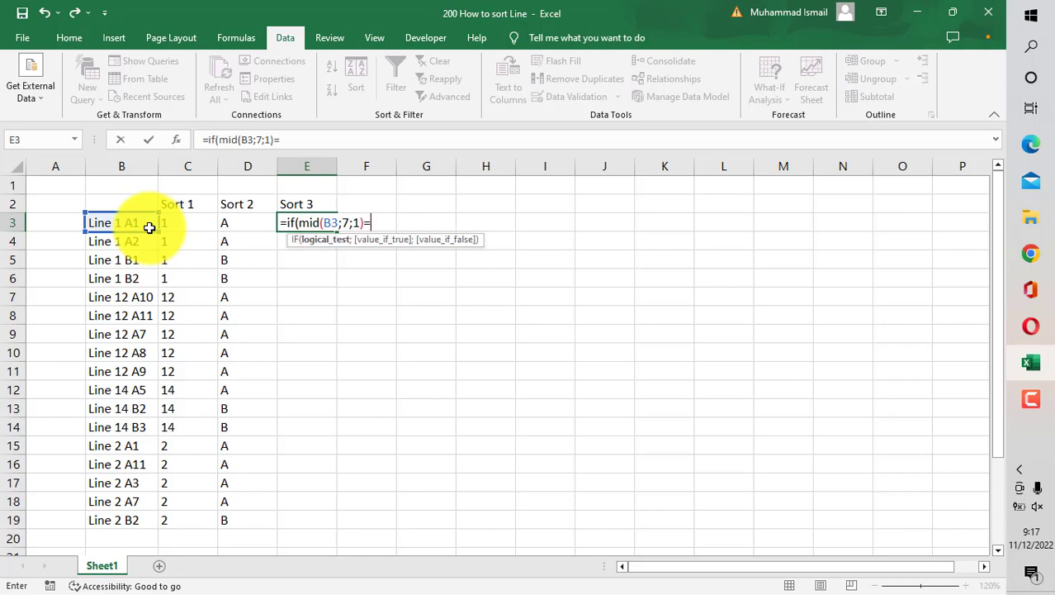
{"action": "type", "text": "l"}
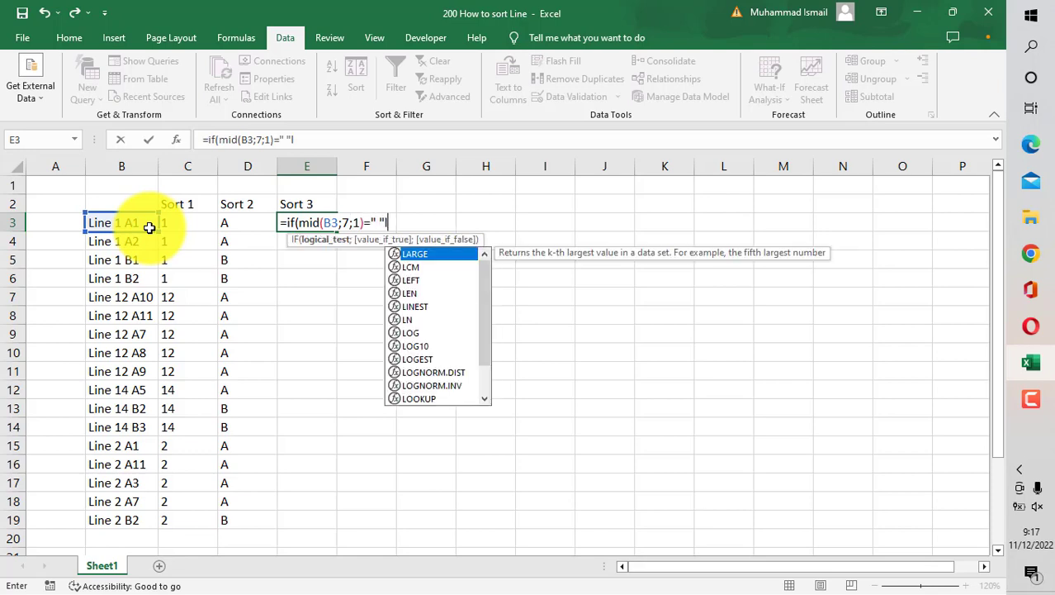
{"action": "key", "text": "BackSpace"}
Add MID(B3;9;2) as the value-if-true argument of the IF formula in E3.
{"action": "type", "text": ";mid("}
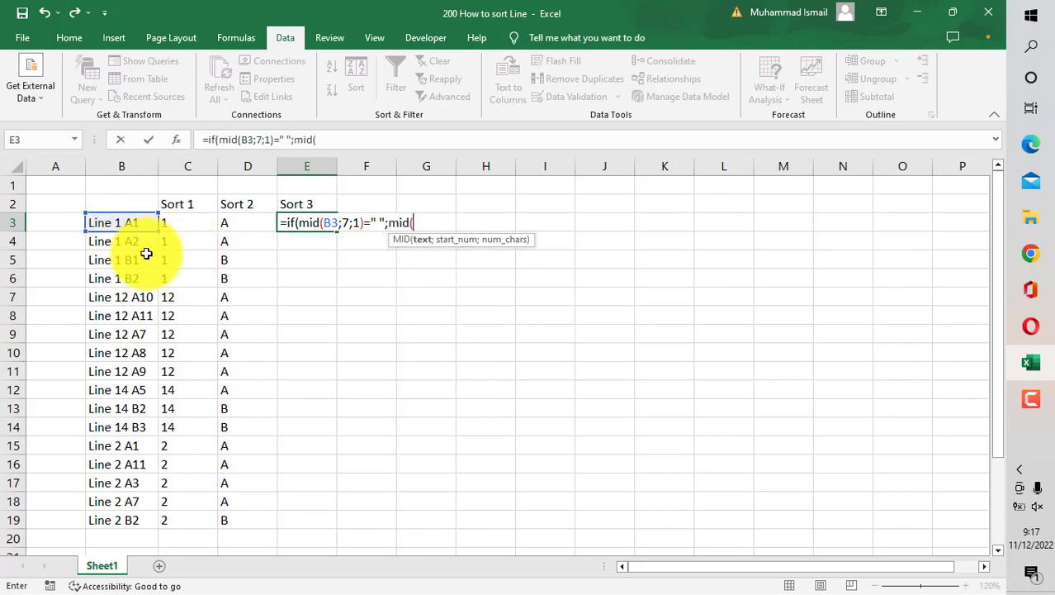
{"action": "left_click", "coordinate": [129, 222]}
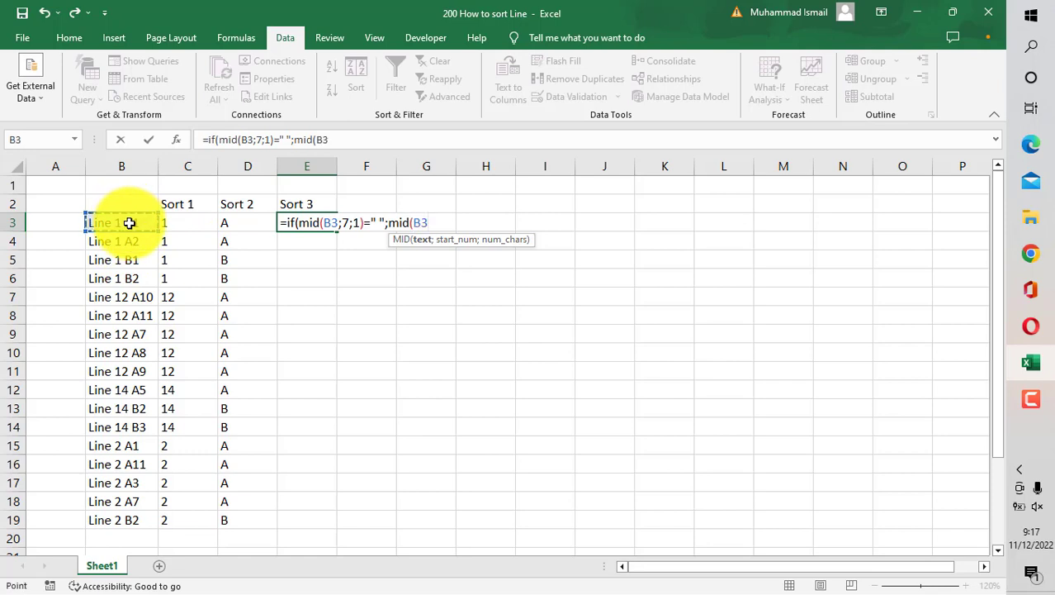
{"action": "type", "text": ";9;"}
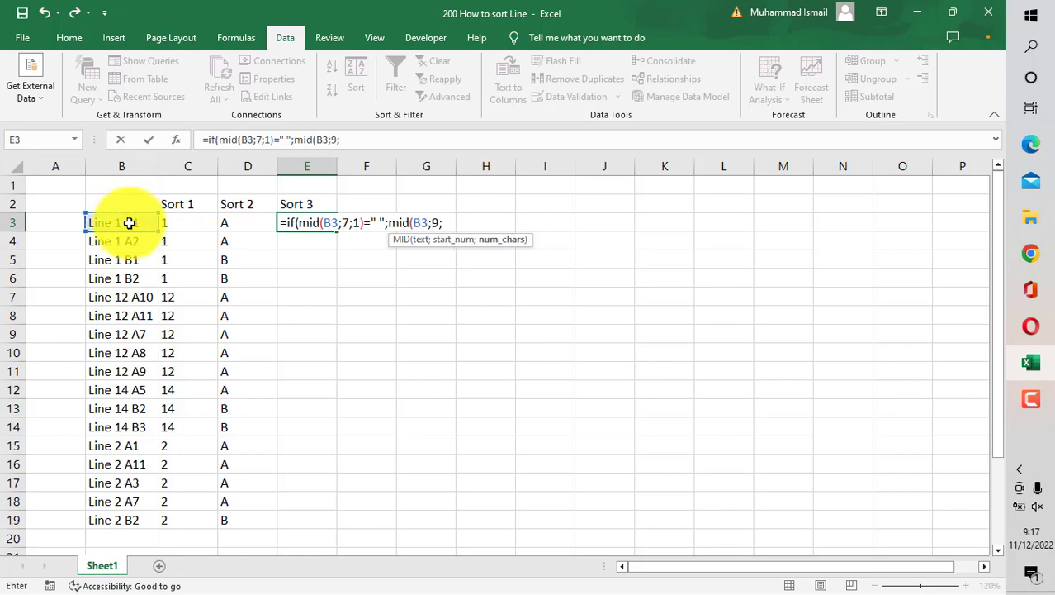
{"action": "type", "text": "2)"}
Complete the E3 formula with MID(B3;10;2) as the value if false, and fill it down to E19.
{"action": "type", "text": ";mid"}
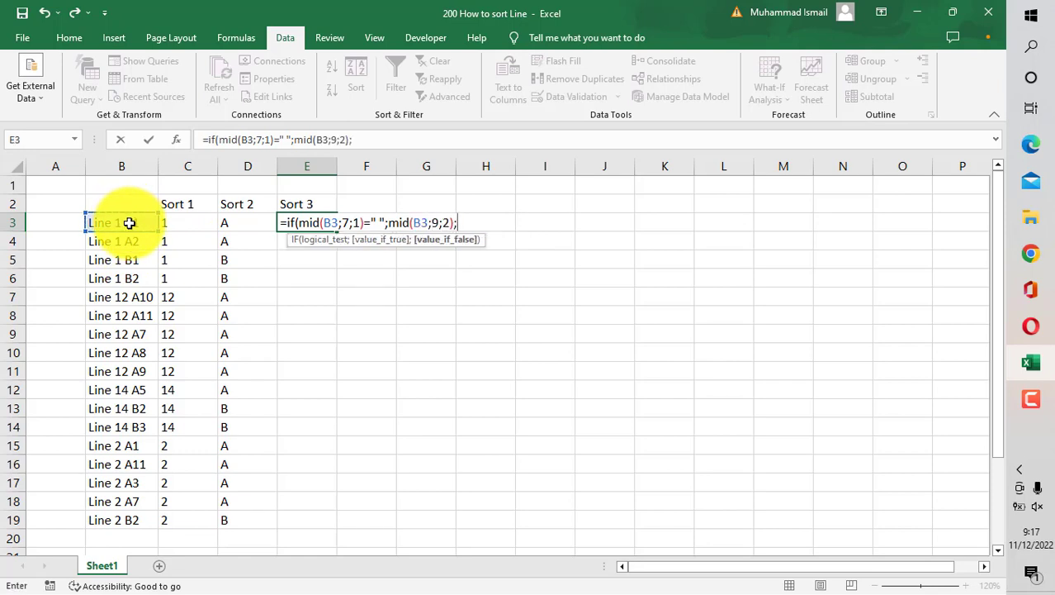
{"action": "type", "text": "("}
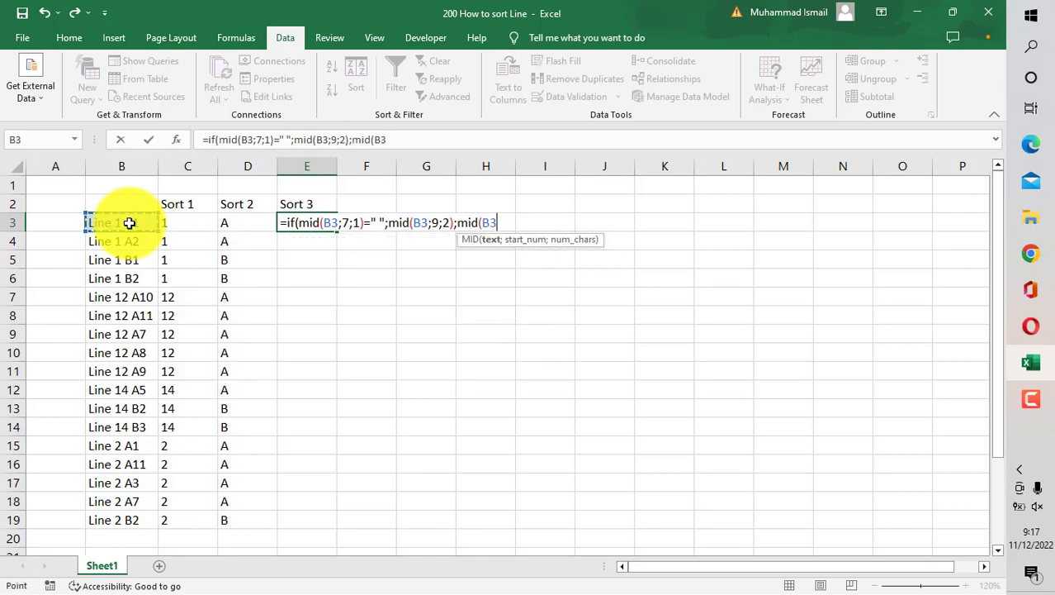
{"action": "type", "text": ";10"}
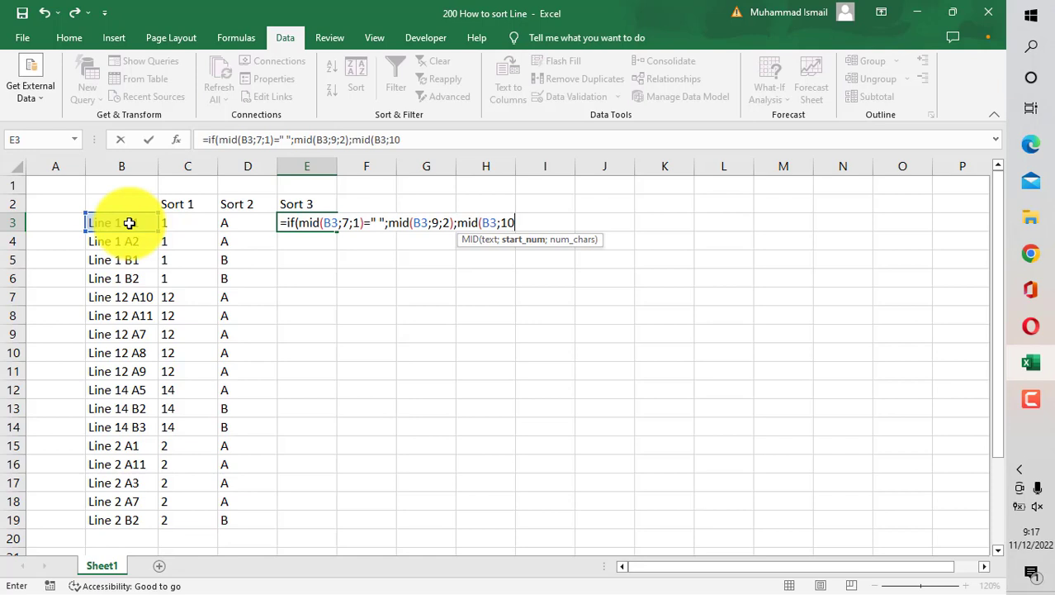
{"action": "type", "text": ";2)"}
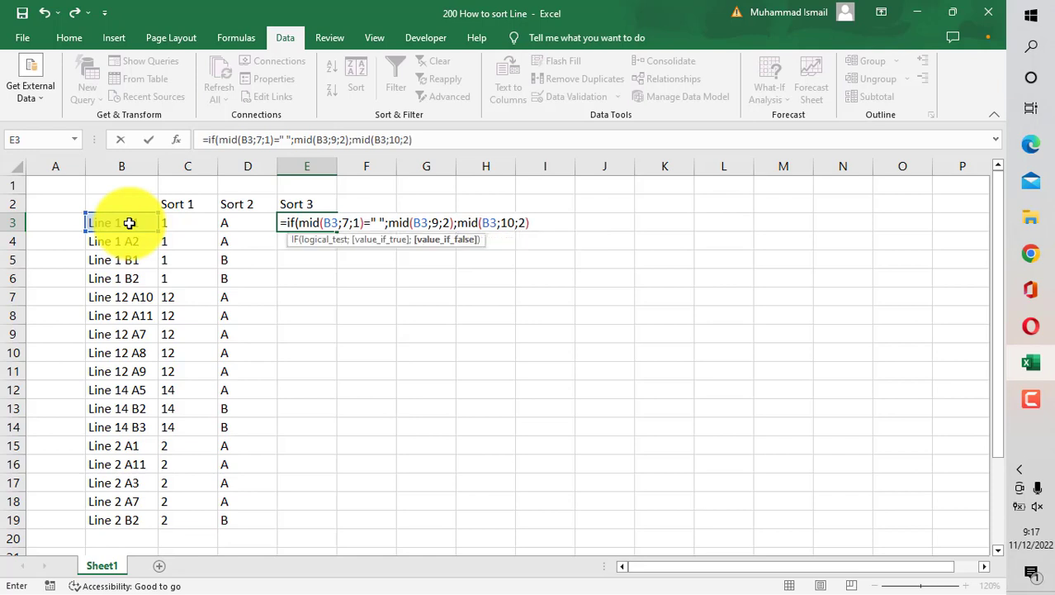
{"action": "type", "text": ")"}
{"action": "key", "text": "Return"}
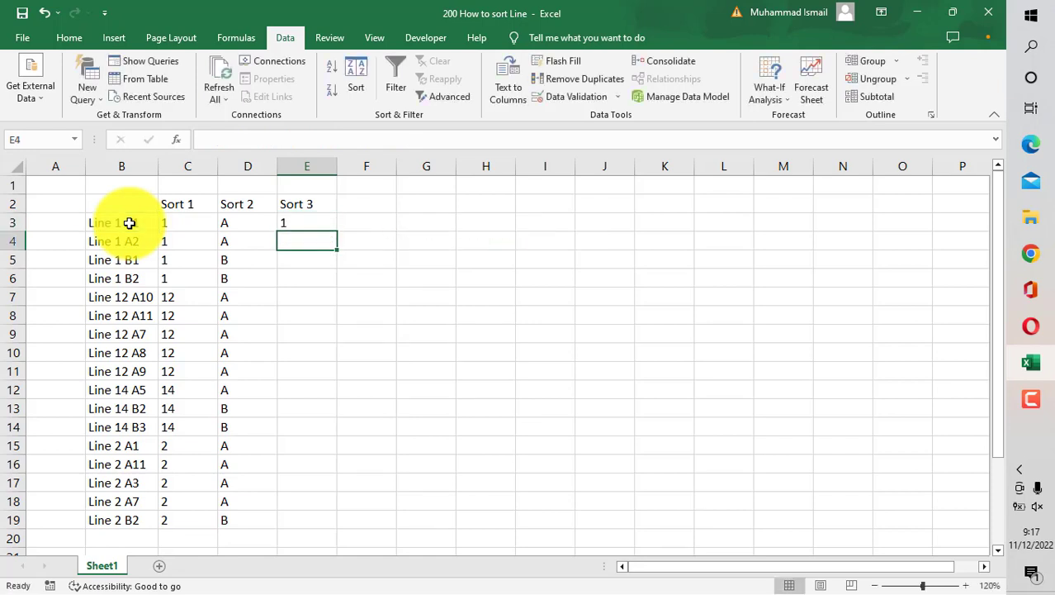
{"action": "left_click", "coordinate": [291, 226]}
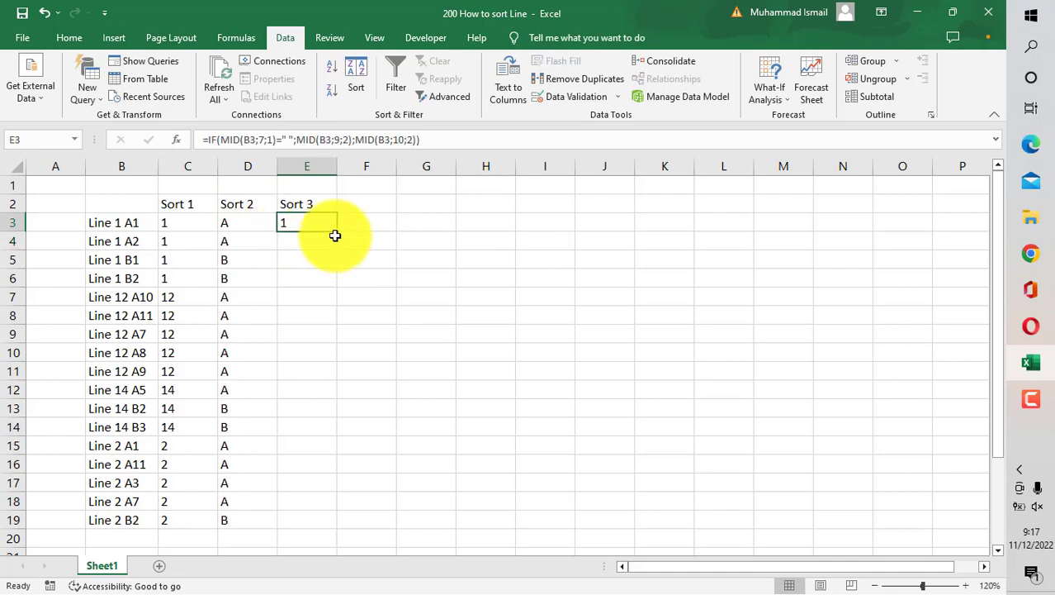
{"action": "double_click", "coordinate": [337, 232]}
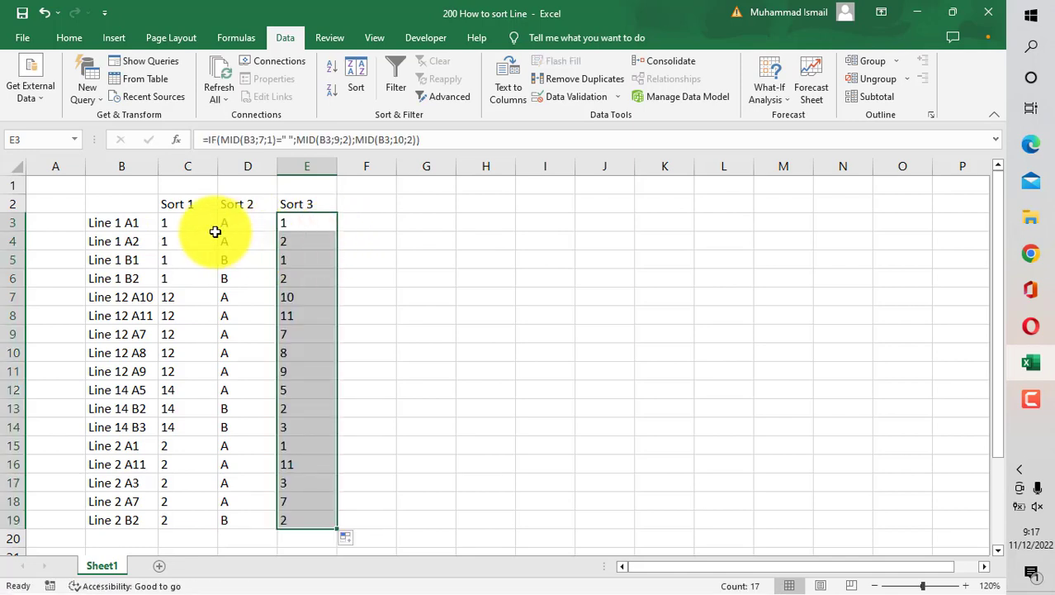
Paste the C3:E19 formula results as values into F3:H19 and convert the numbers stored as text to numbers.
{"action": "left_click", "coordinate": [181, 224]}
{"action": "key", "text": "ctrl+shift+Right"}
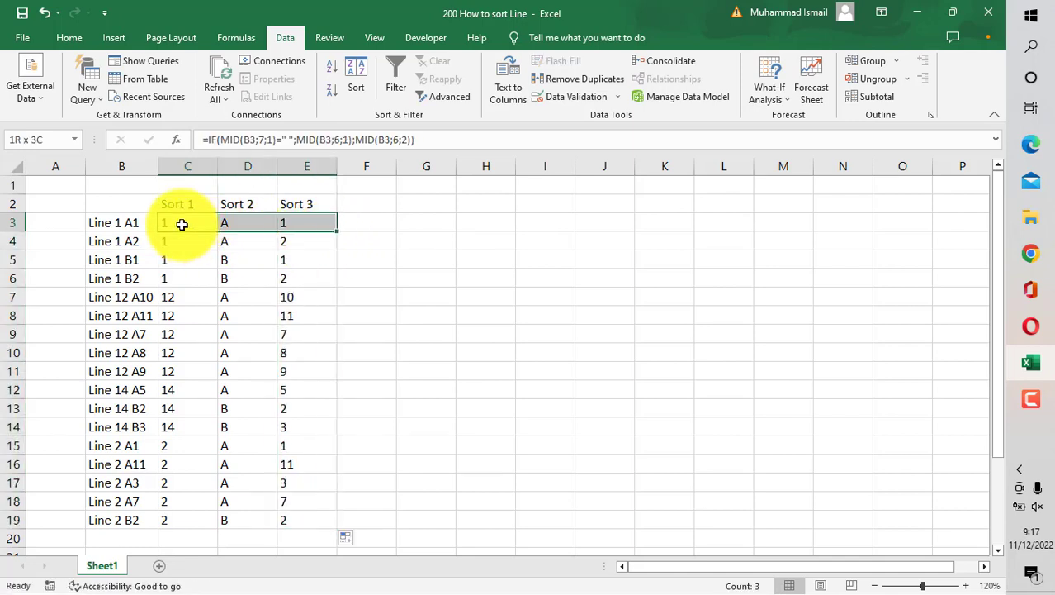
{"action": "key", "text": "ctrl+shift+Down"}
{"action": "key", "text": "ctrl+c"}
{"action": "key", "text": "Right"}
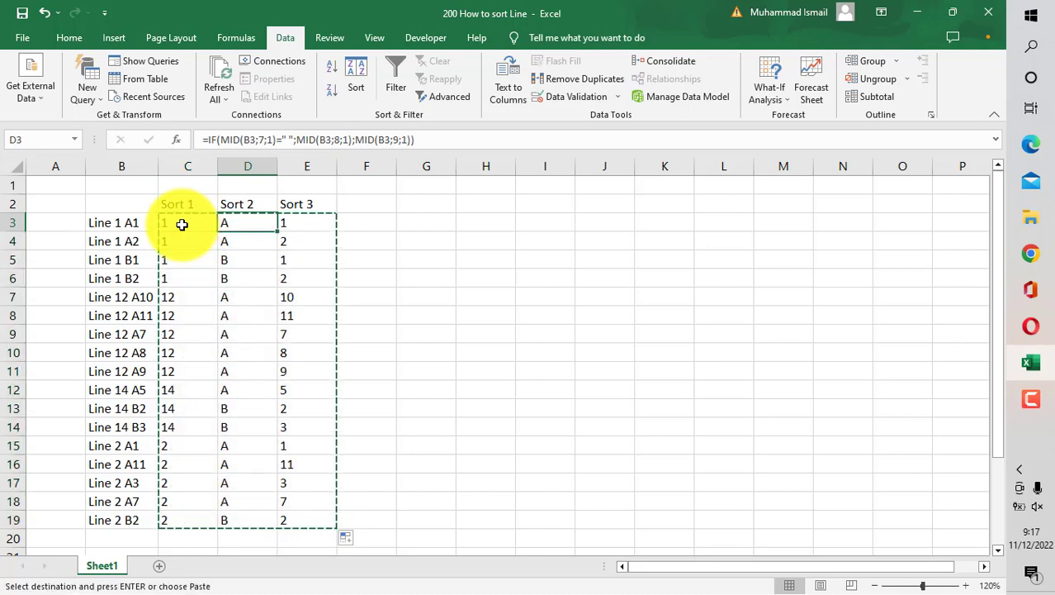
{"action": "key", "text": "Right"}
{"action": "key", "text": "Right"}
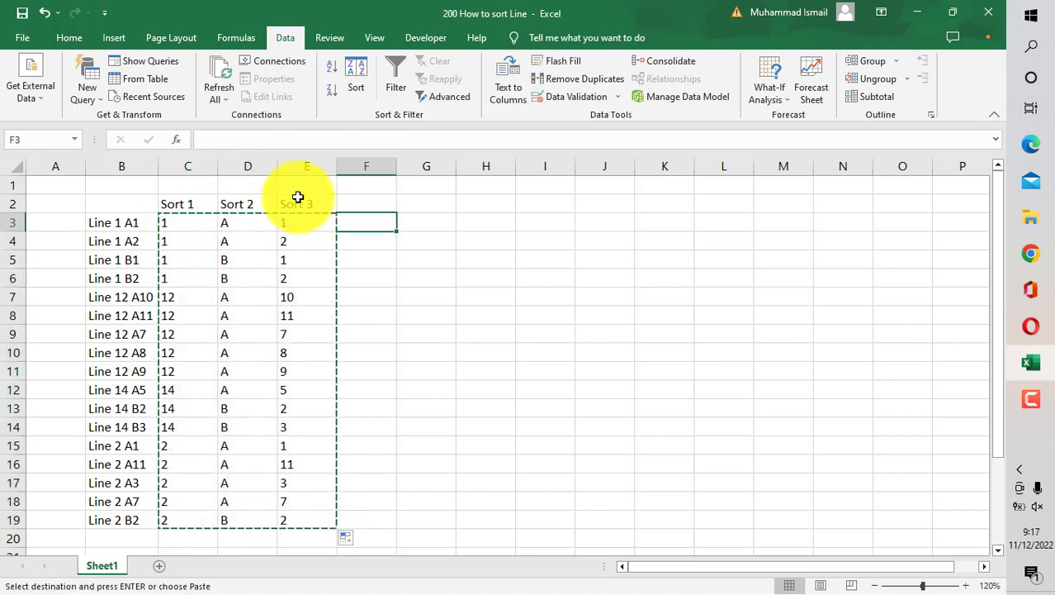
{"action": "right_click", "coordinate": [352, 221]}
{"action": "left_click", "coordinate": [415, 315]}
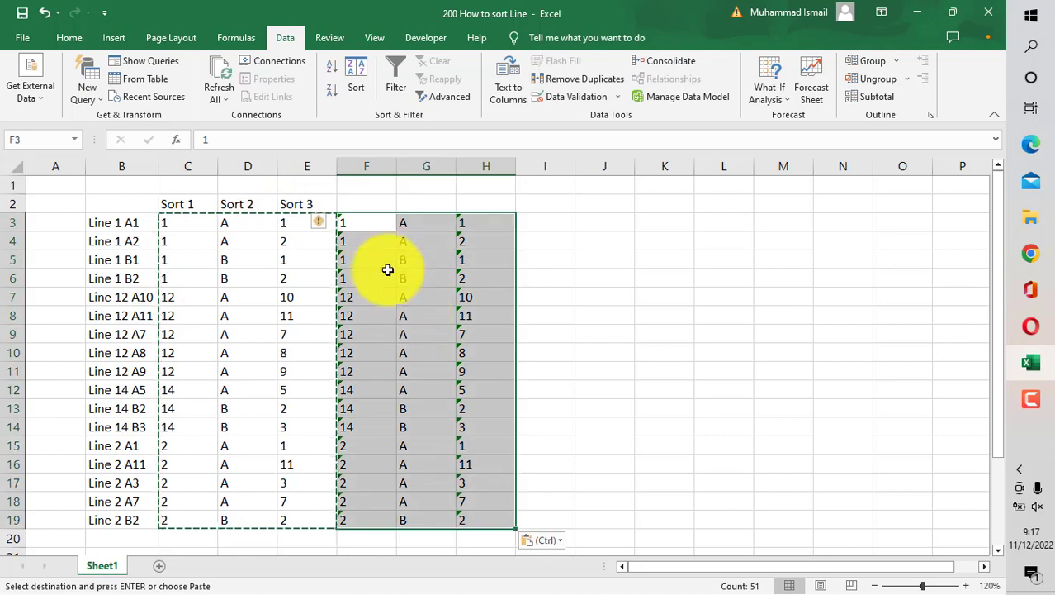
{"action": "left_click", "coordinate": [325, 226]}
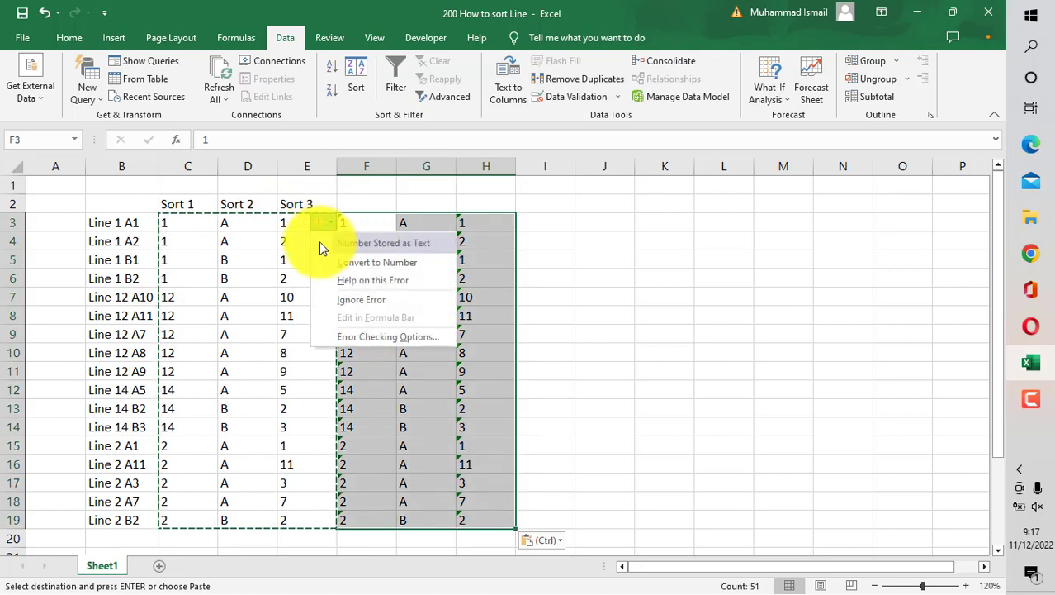
{"action": "left_click", "coordinate": [346, 264]}
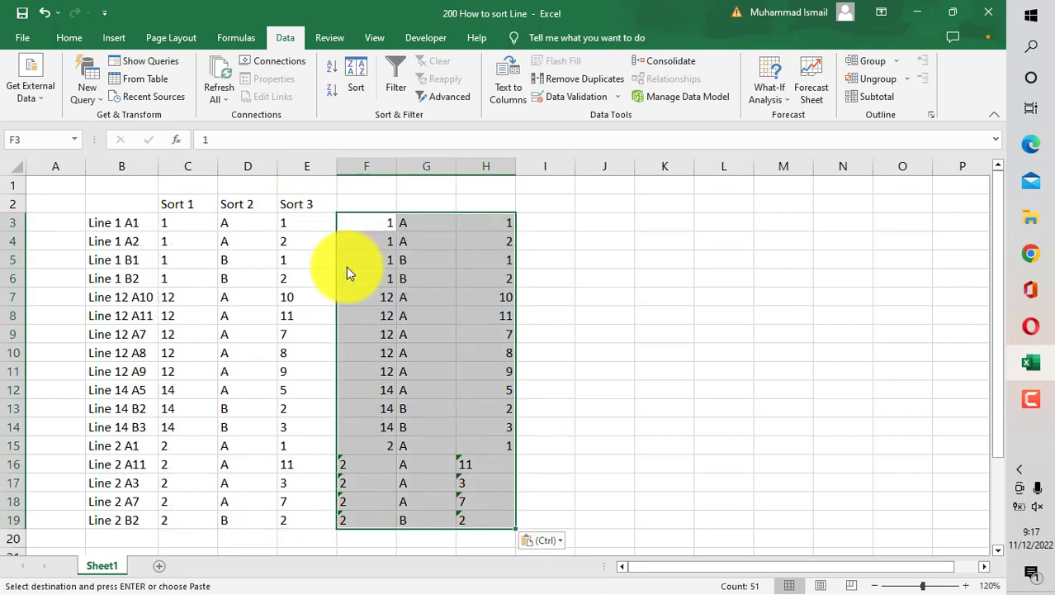
Start a custom sort of B3:H19 with Column F, smallest to largest, as the first sort level.
{"action": "left_click", "coordinate": [108, 222]}
{"action": "key", "text": "ctrl+shift+Right"}
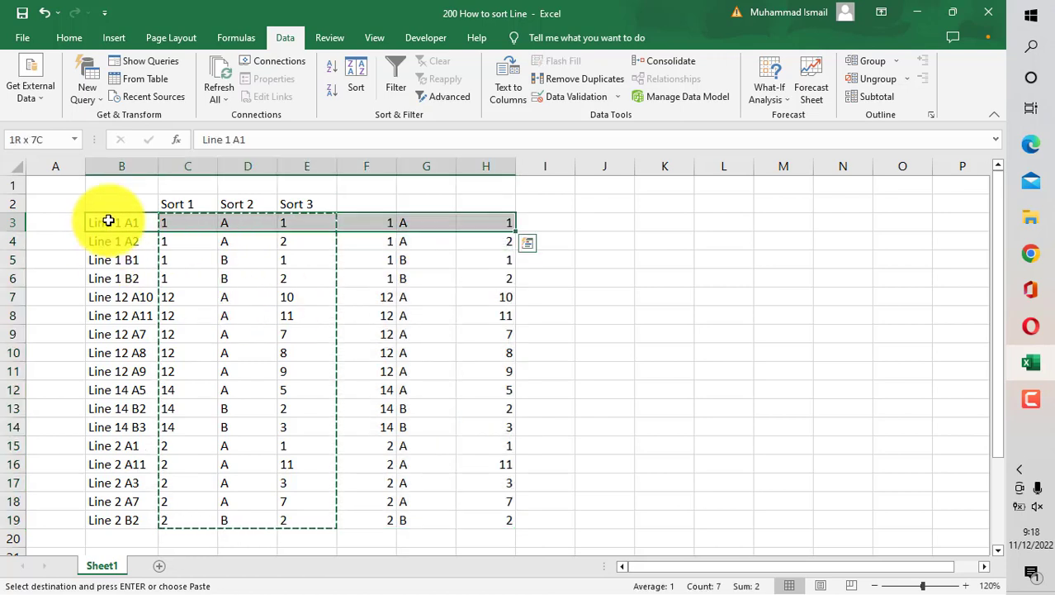
{"action": "key", "text": "ctrl+shift+Down"}
{"action": "left_click", "coordinate": [354, 67]}
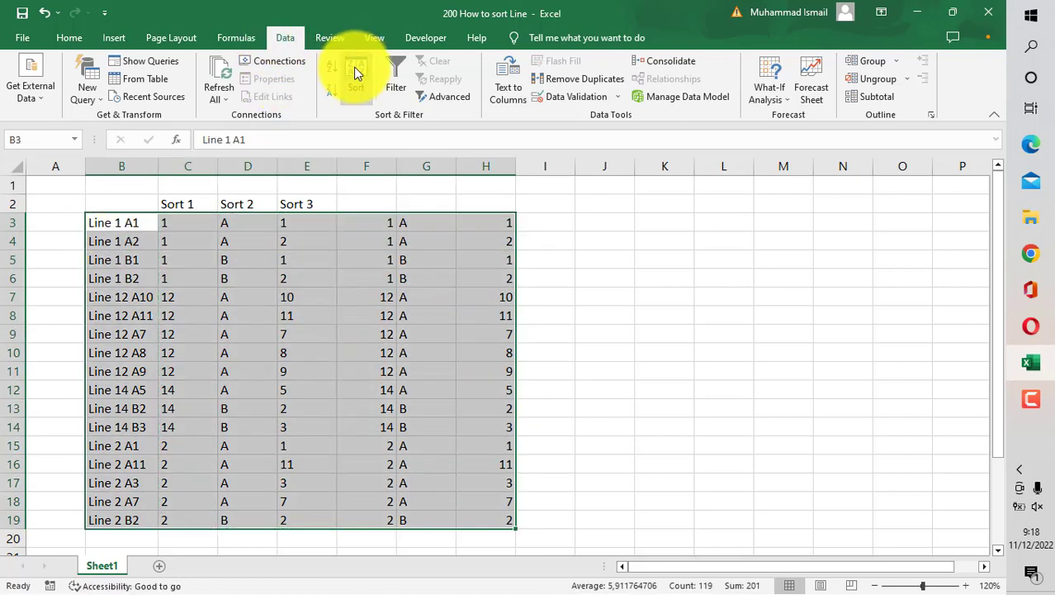
{"action": "left_click", "coordinate": [356, 273]}
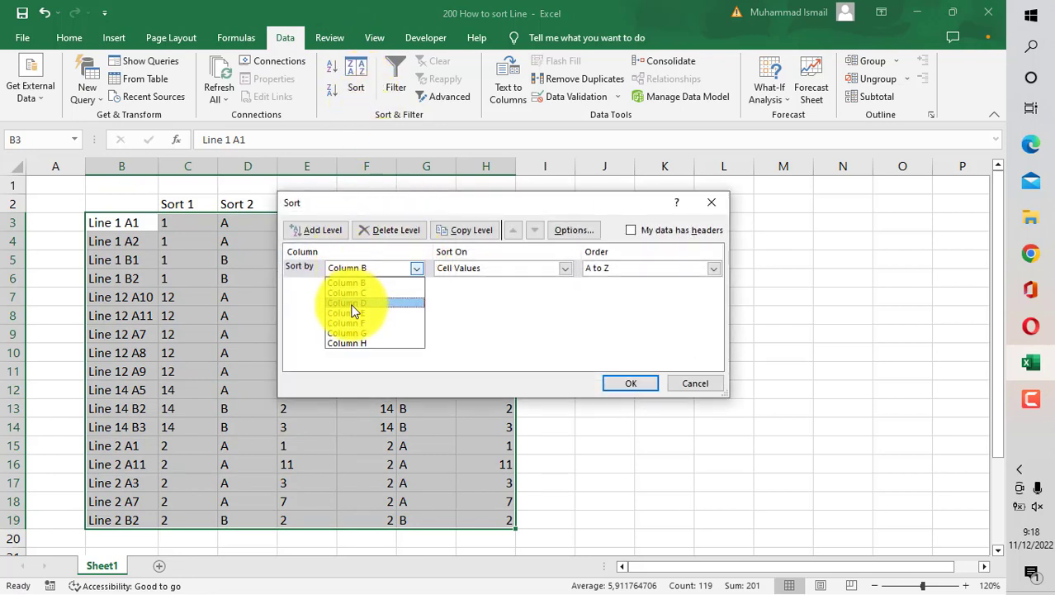
{"action": "left_click", "coordinate": [353, 317]}
{"action": "left_click", "coordinate": [353, 273]}
{"action": "left_click", "coordinate": [351, 325]}
Add Column G (A to Z) and Column H (smallest to largest) as further sort levels and apply the sort.
{"action": "left_click", "coordinate": [323, 229]}
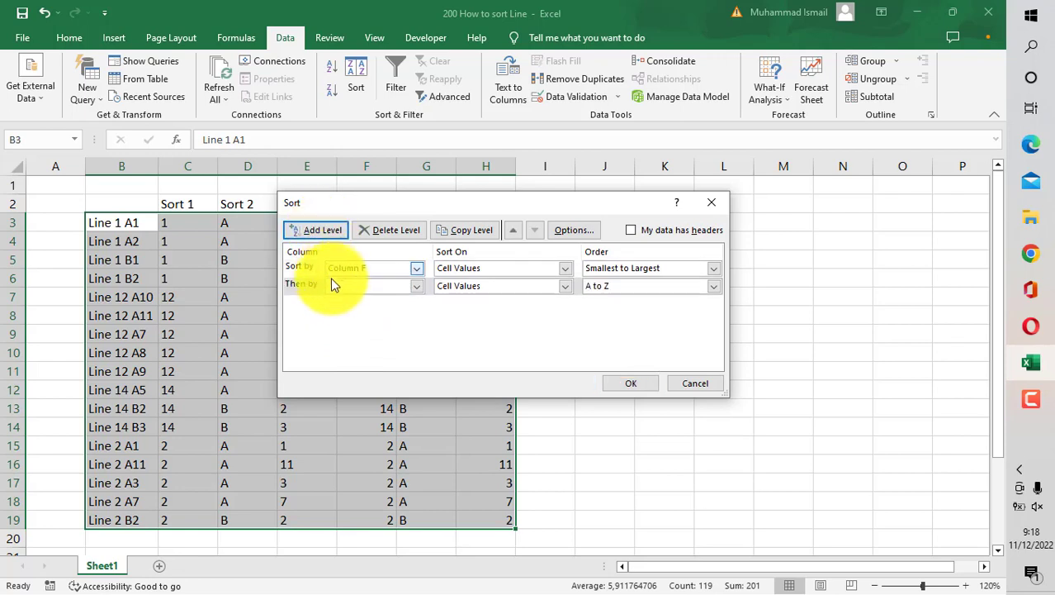
{"action": "left_click", "coordinate": [335, 286]}
{"action": "left_click", "coordinate": [340, 348]}
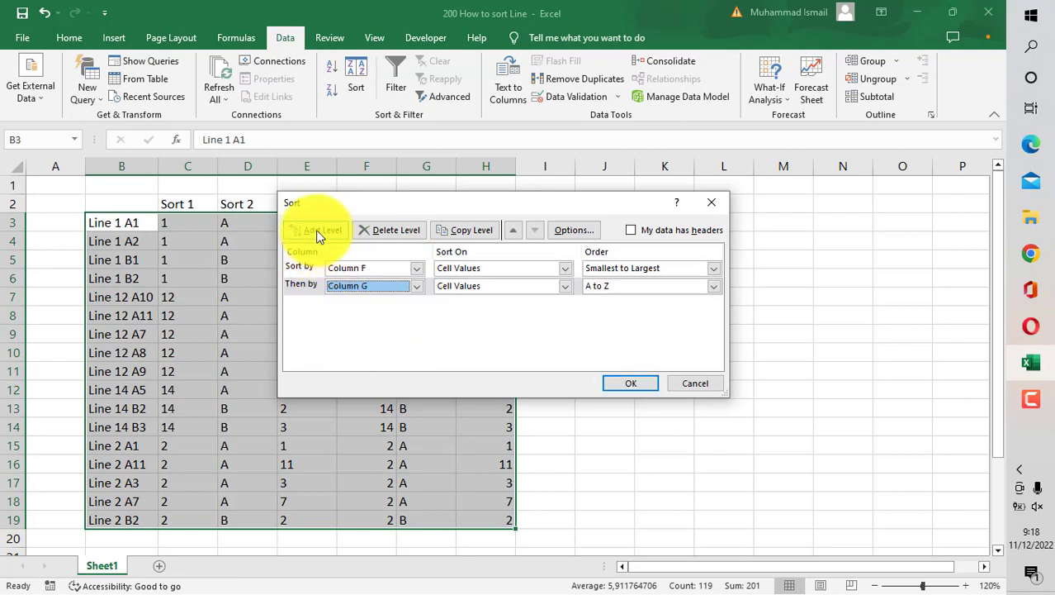
{"action": "left_click", "coordinate": [319, 235]}
{"action": "left_click", "coordinate": [343, 307]}
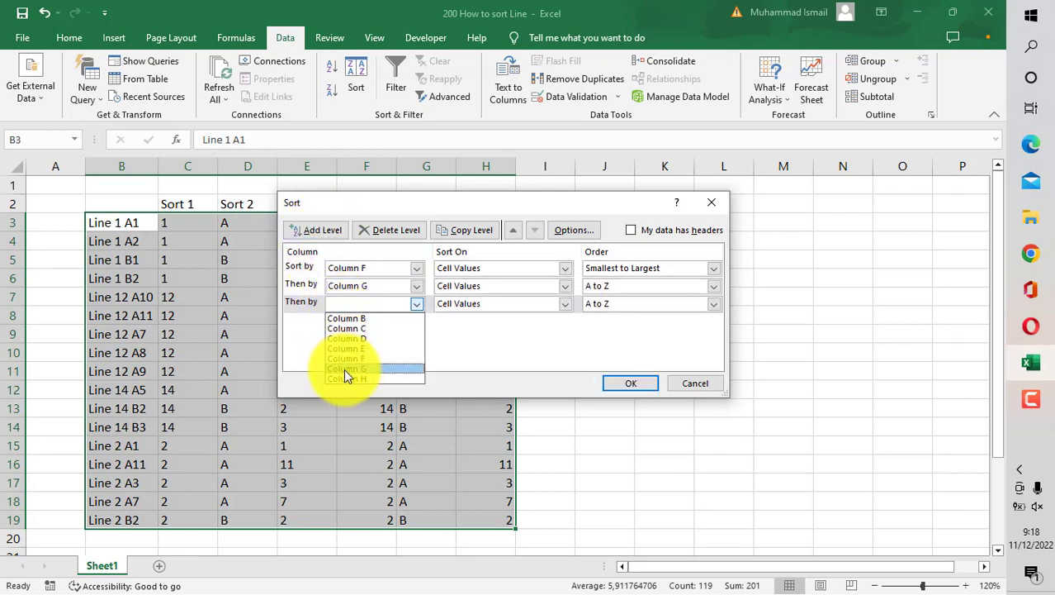
{"action": "left_click", "coordinate": [344, 374]}
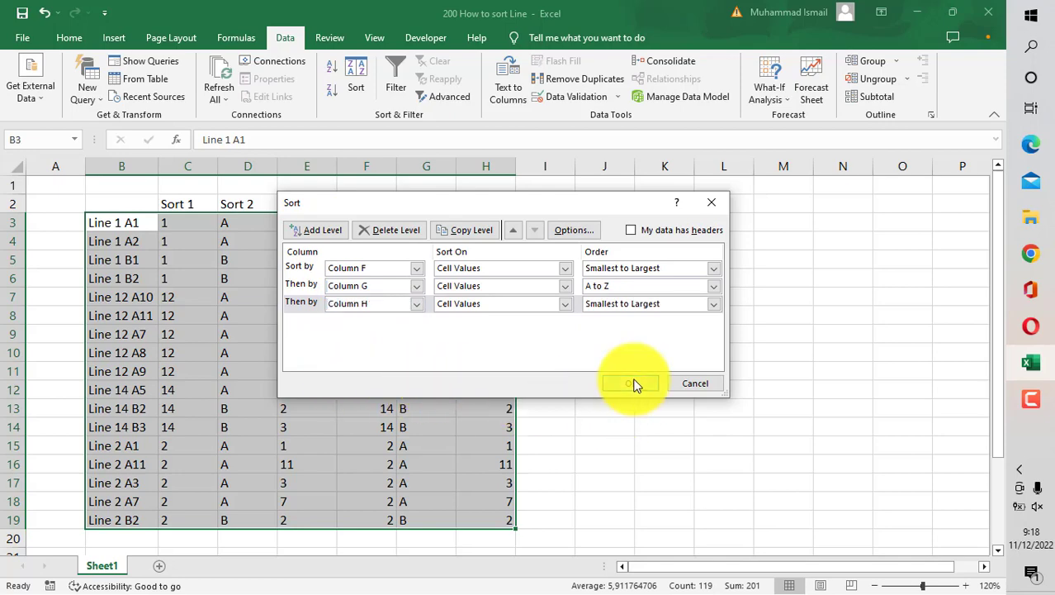
{"action": "left_click", "coordinate": [630, 383]}
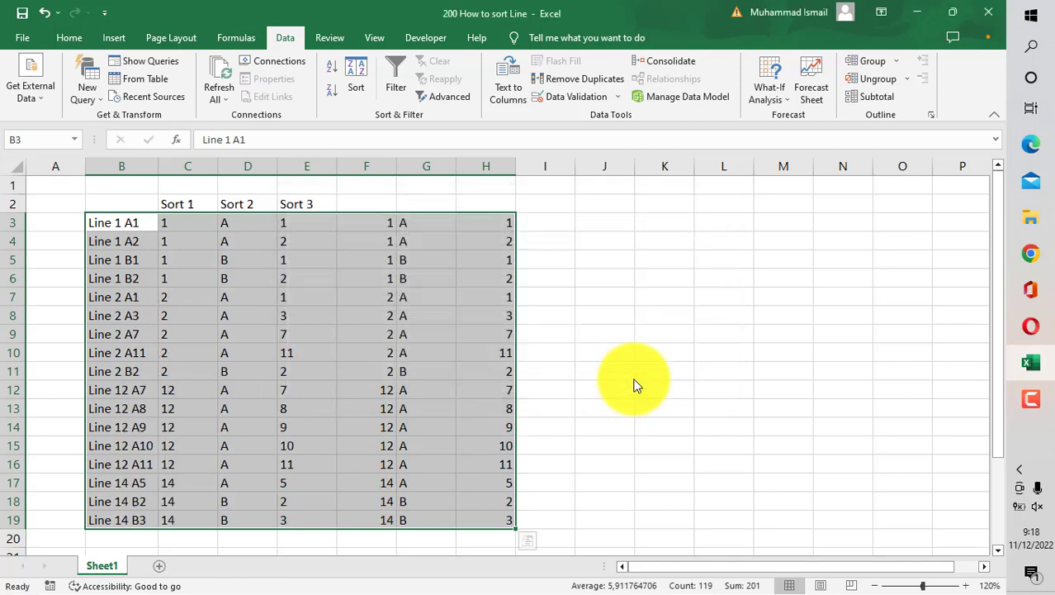
Check the order of the sorted Line codes in column B from B3 down to B19.
{"action": "left_click", "coordinate": [388, 260]}
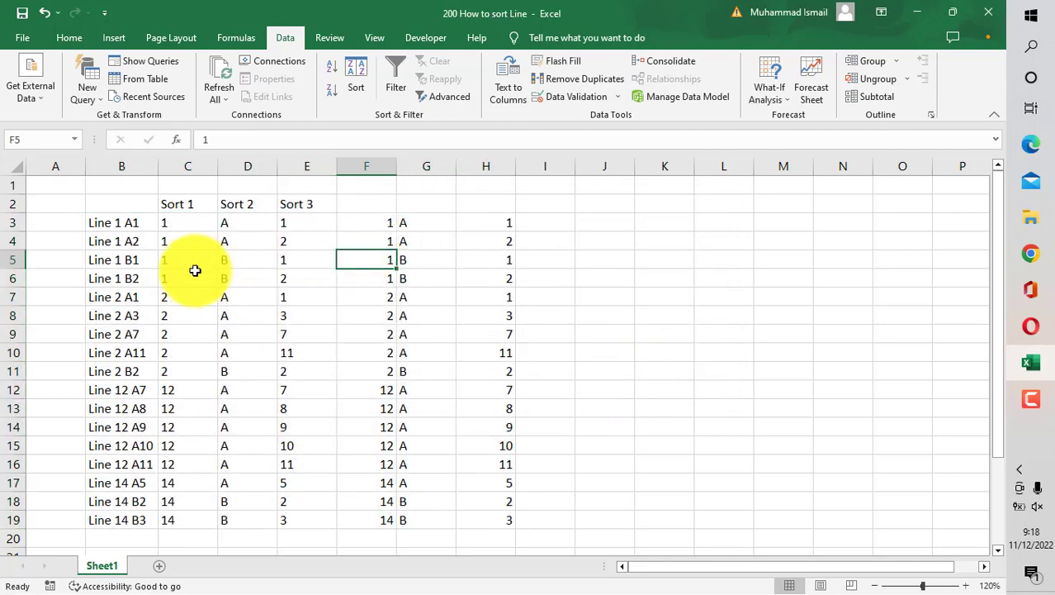
{"action": "left_click", "coordinate": [132, 223]}
{"action": "left_click", "coordinate": [132, 241]}
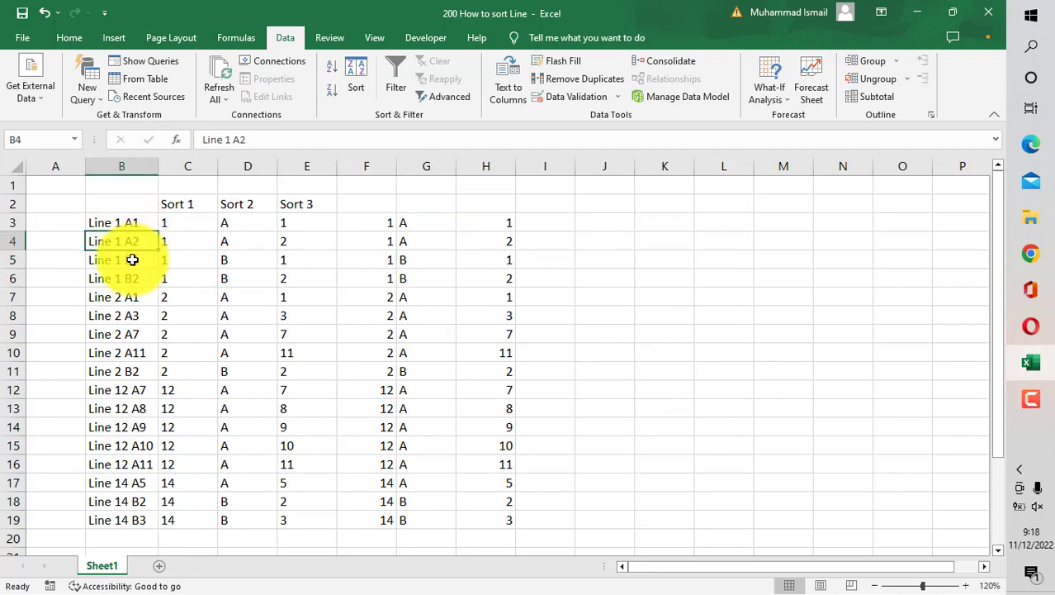
{"action": "left_click", "coordinate": [133, 260]}
{"action": "left_click", "coordinate": [139, 278]}
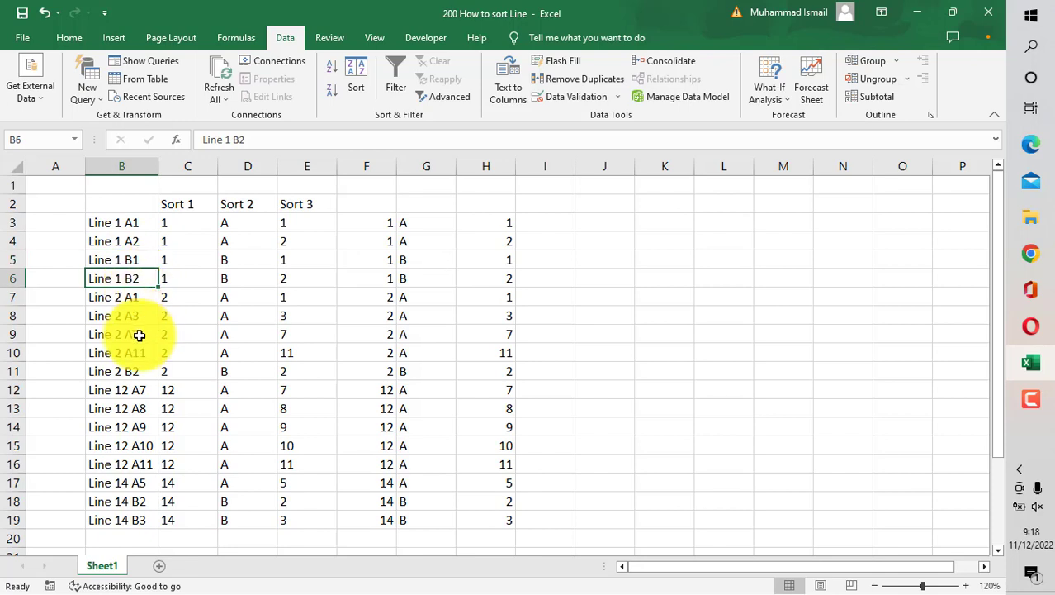
{"action": "left_click", "coordinate": [129, 296]}
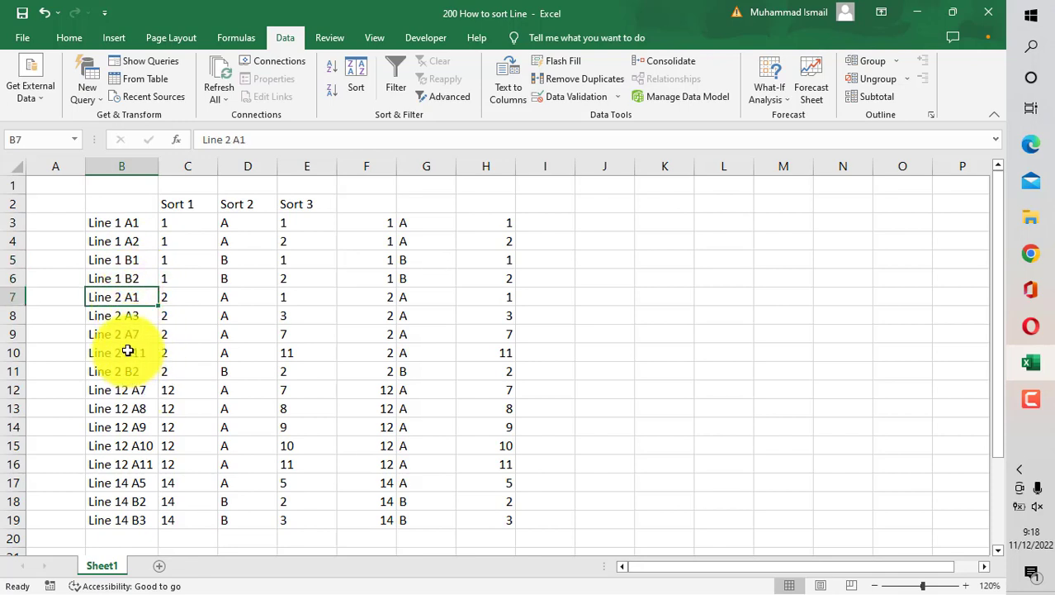
{"action": "left_click", "coordinate": [128, 317]}
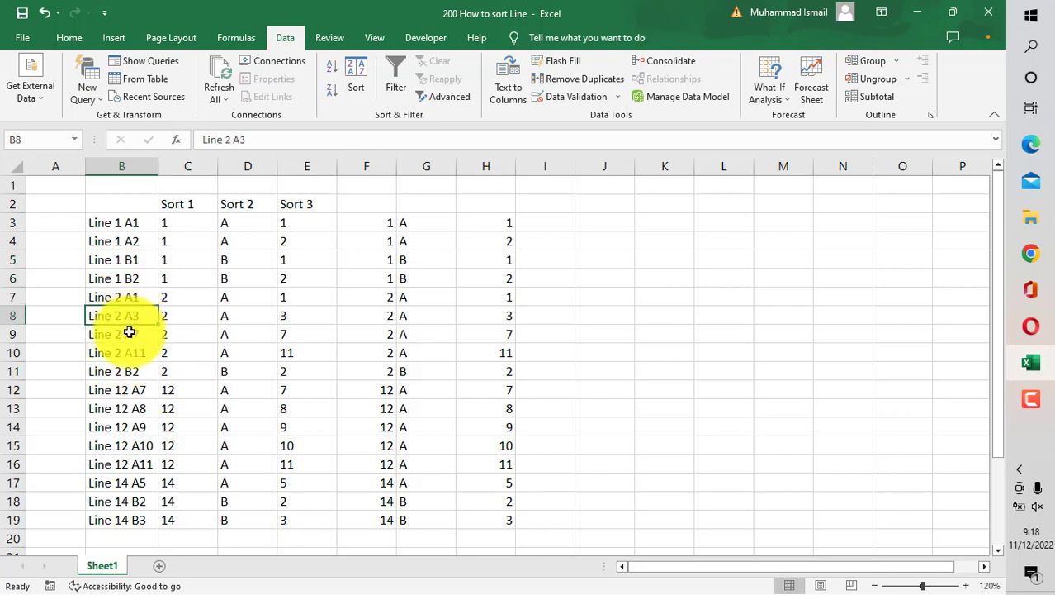
{"action": "left_click", "coordinate": [122, 391]}
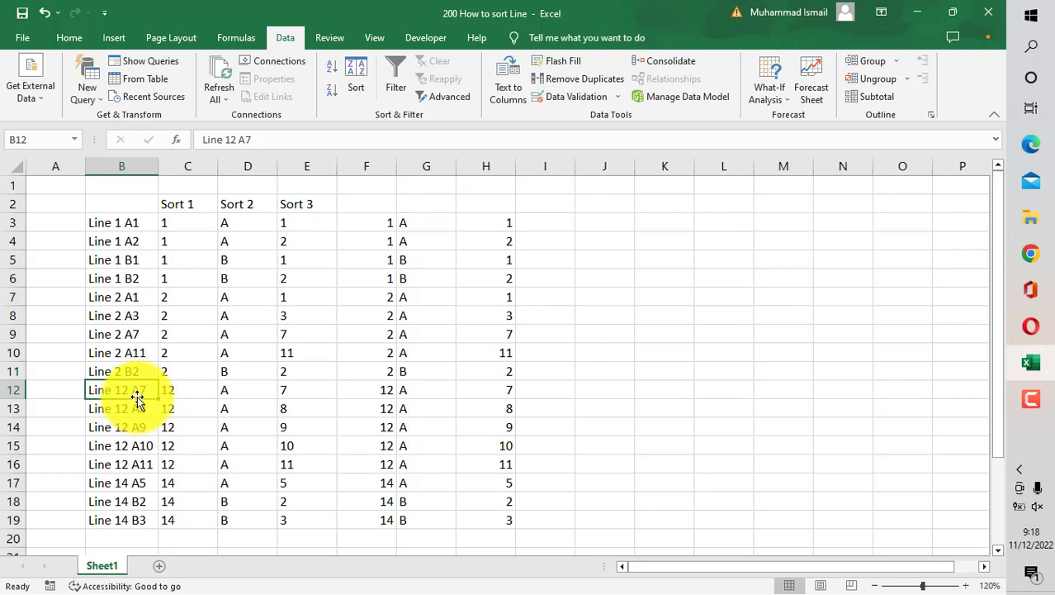
{"action": "left_click", "coordinate": [122, 520]}
{"action": "left_click", "coordinate": [559, 348]}
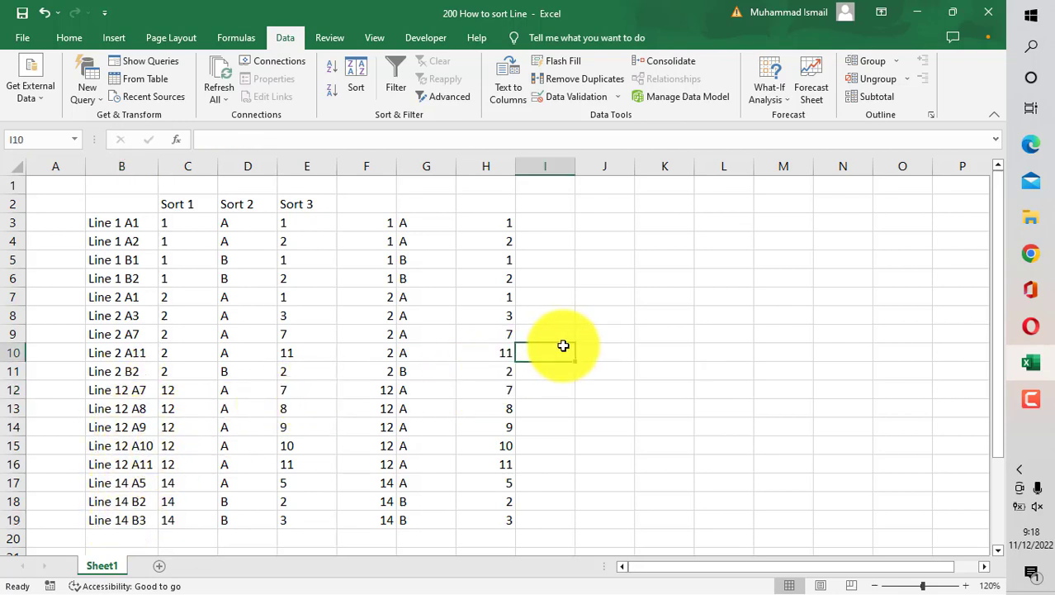